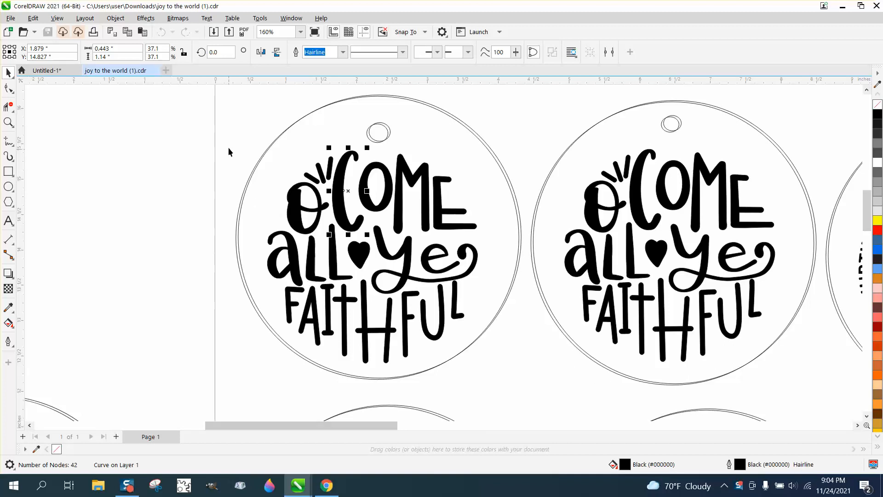
Remove the outline from all the "O Come All Ye Faithful" lettering in the first ornament
drag(229, 142, 509, 373)
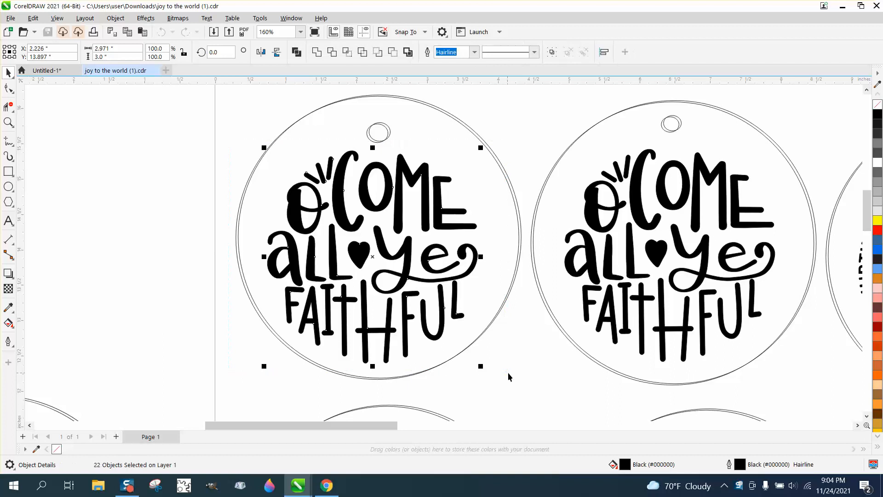
right_click(876, 106)
click(477, 360)
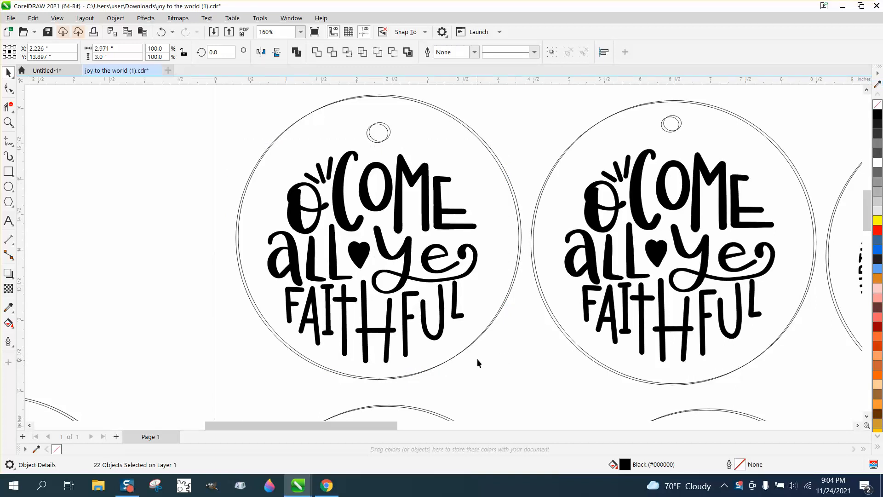
Try removing the fill from the letter C in the first ornament's lettering, and undo it
click(352, 225)
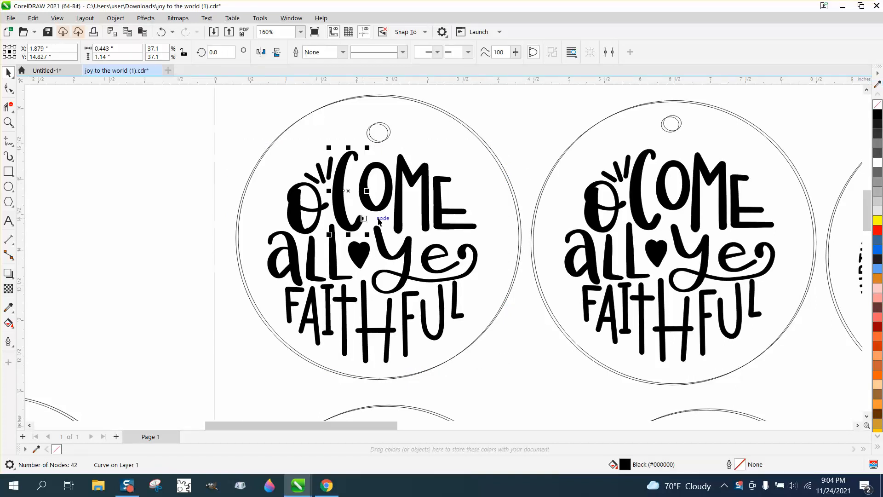
click(877, 107)
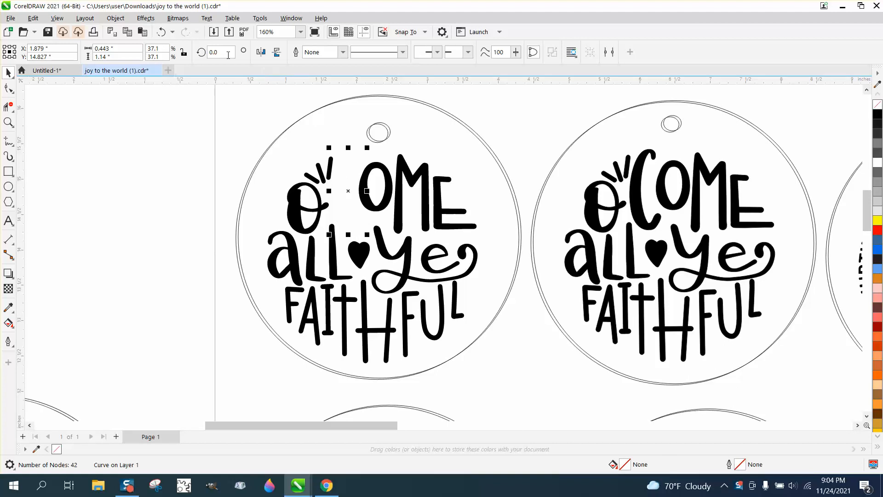
key(ctrl+z)
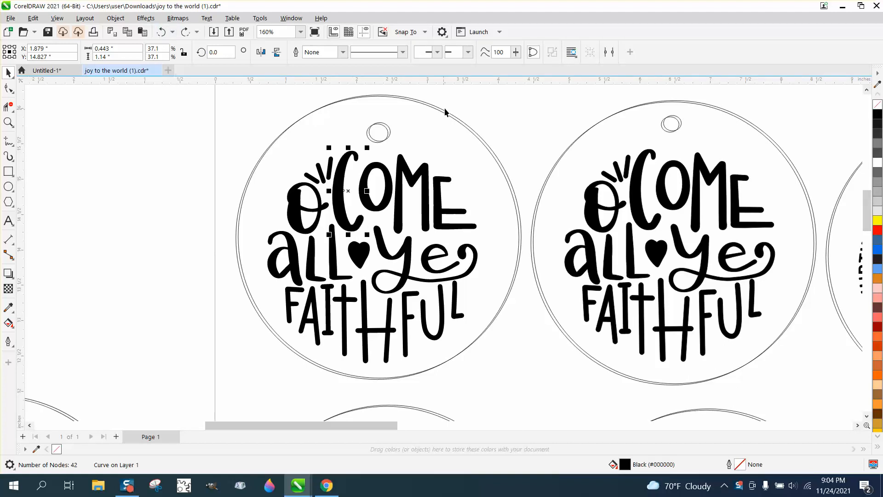
Delete the duplicate 4-inch outer circle and the duplicate hanging-hole circle from the first ornament
click(470, 127)
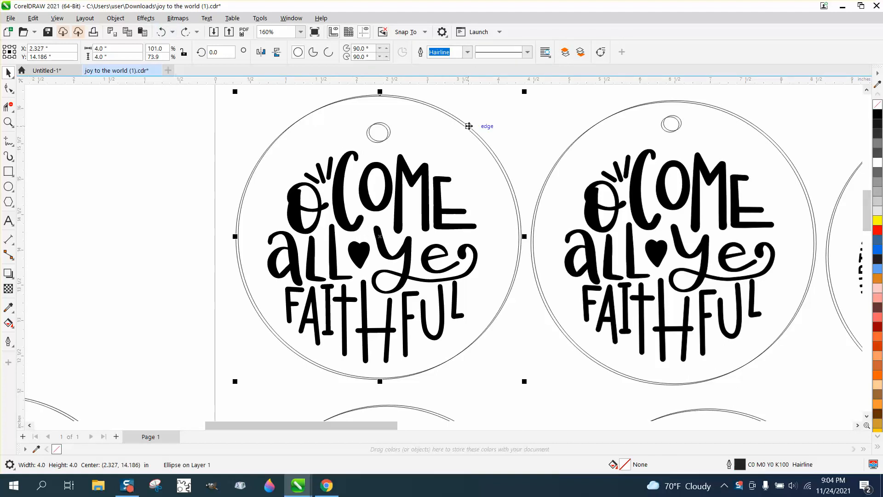
key(Delete)
click(389, 133)
key(Delete)
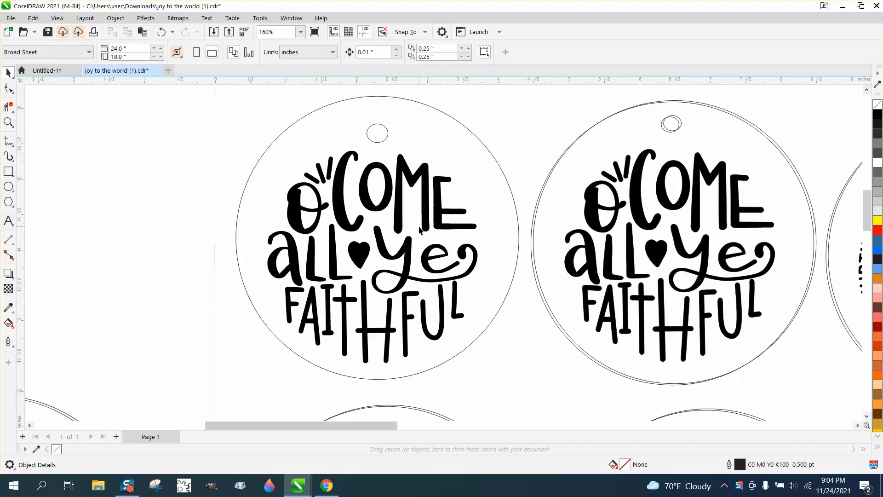
Examine the "There was Jesus" ornament at the end of the lowest row and how its lettering fits the circle
scroll(416, 230, down, 3)
scroll(408, 225, down, 5)
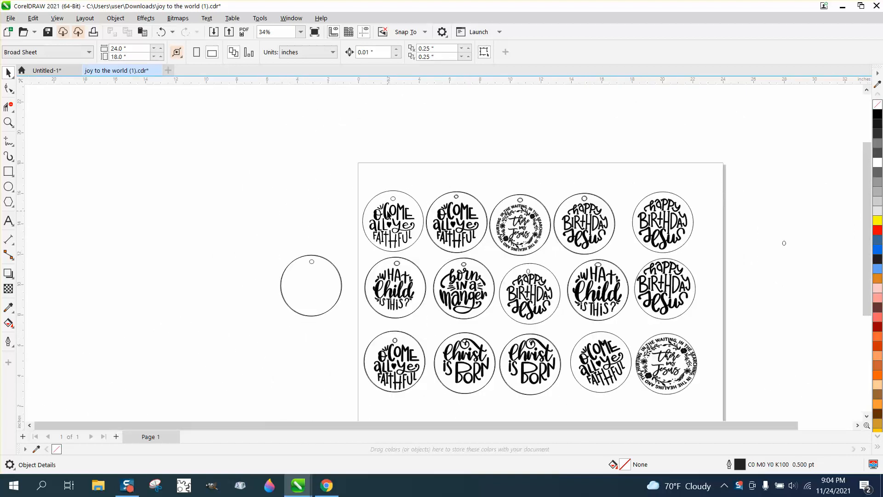
click(8, 122)
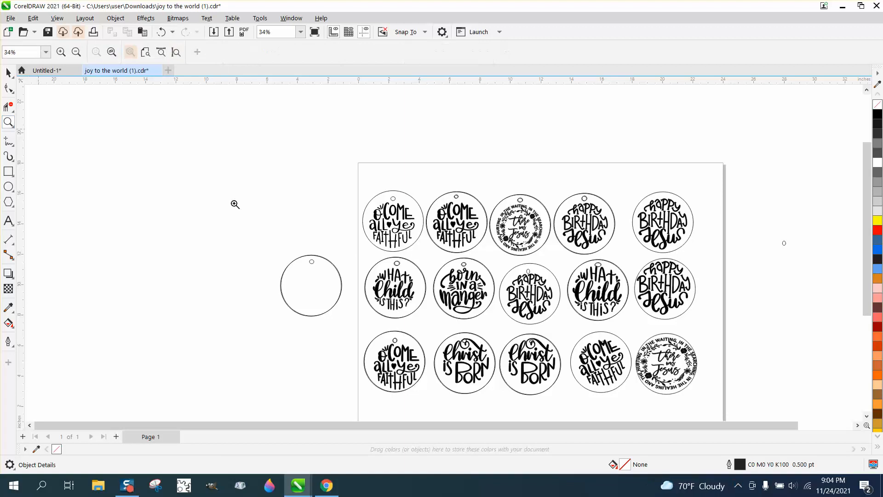
drag(619, 330, 726, 395)
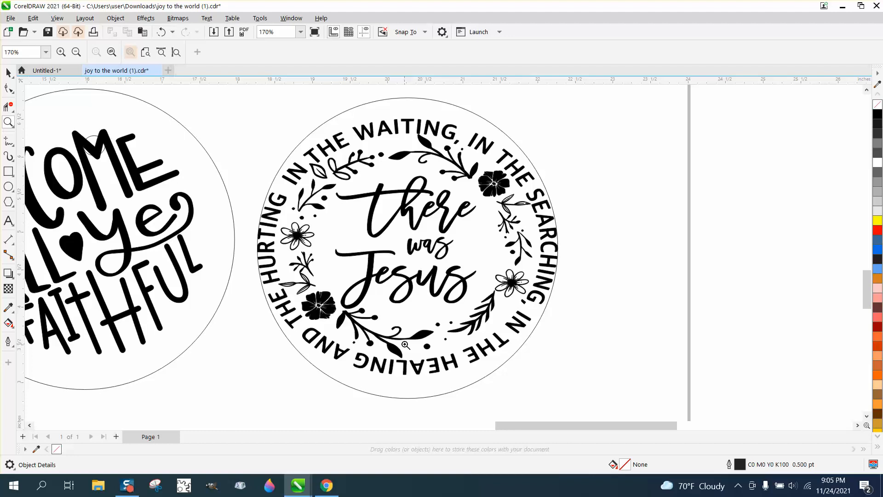
scroll(484, 230, down, 2)
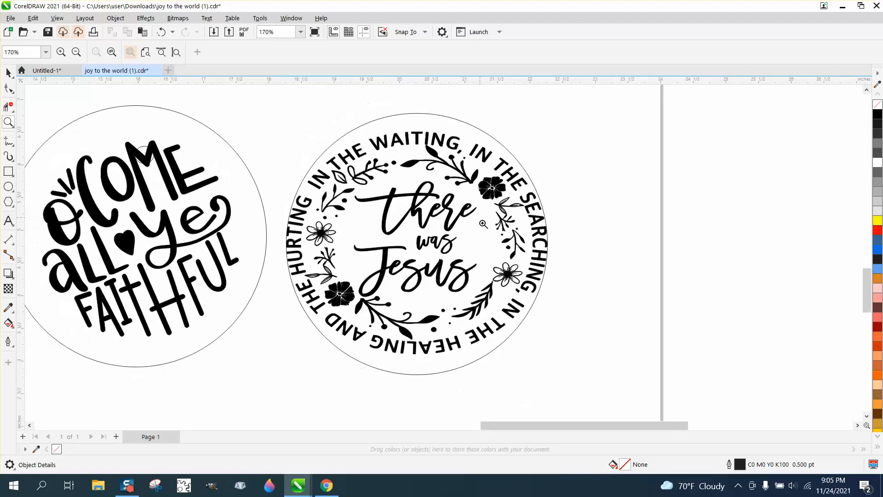
click(8, 72)
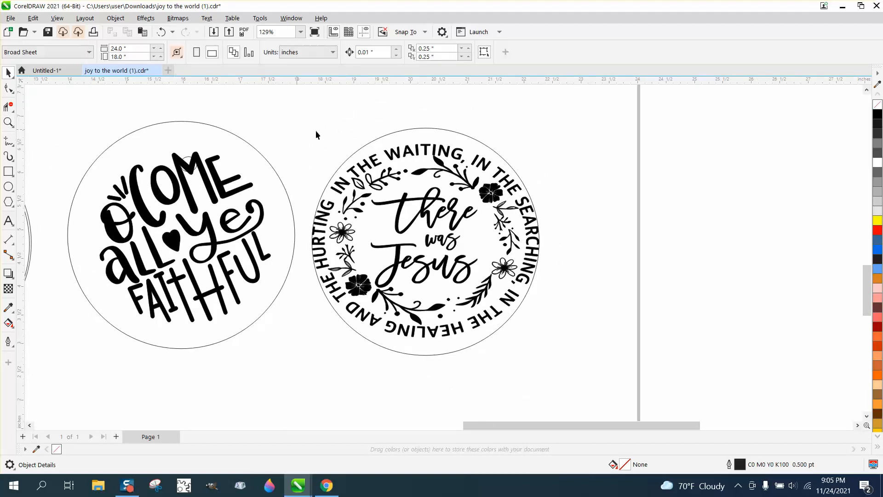
click(392, 158)
scroll(460, 228, down, 4)
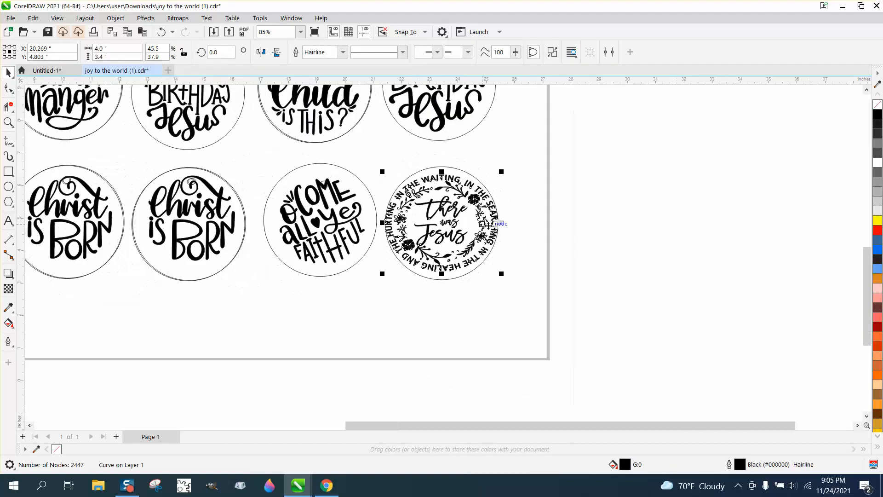
scroll(497, 229, down, 1)
scroll(211, 108, down, 1)
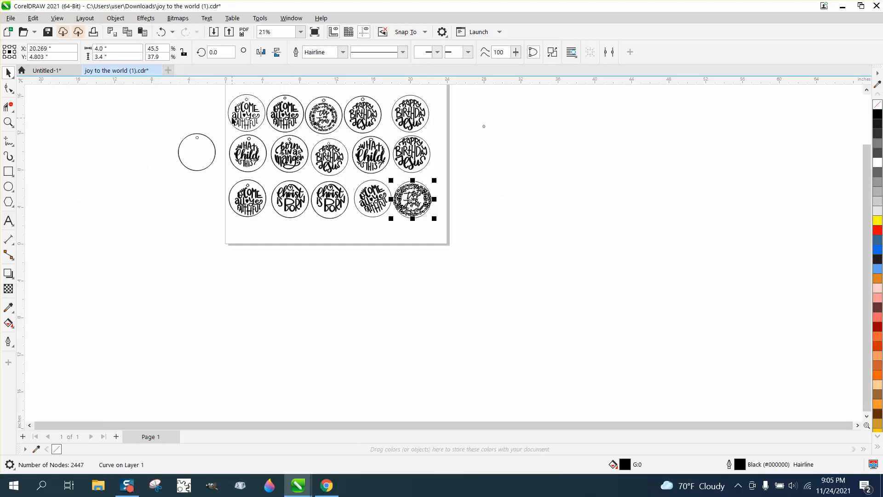
Move the upper two ornament rows and the first four ornaments of the lowest row off the page to its right
drag(465, 177, 223, 88)
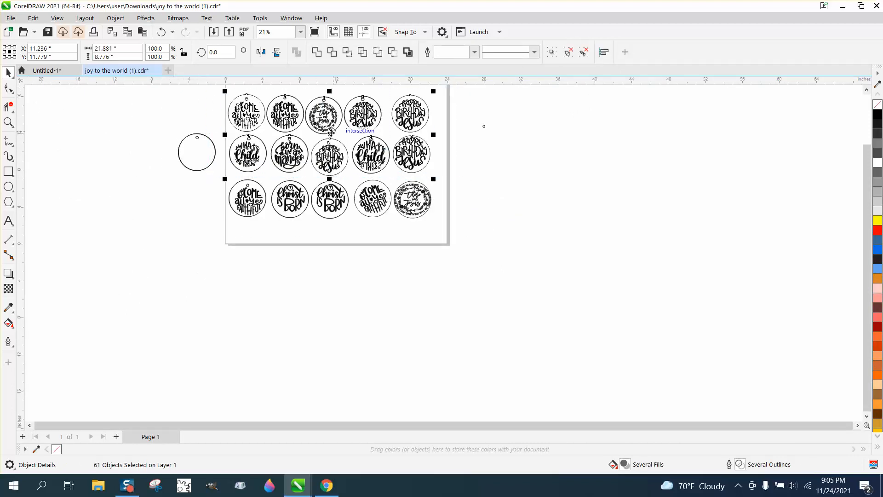
drag(329, 134, 550, 138)
drag(221, 175, 401, 219)
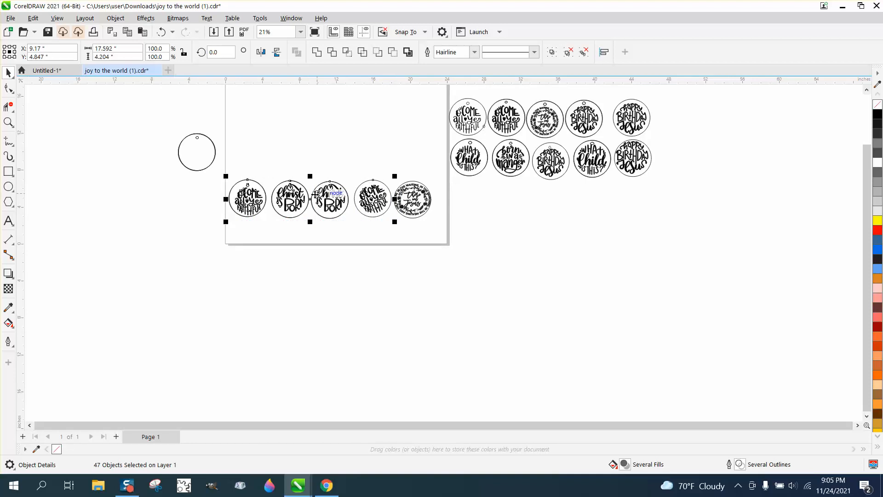
drag(319, 212, 522, 283)
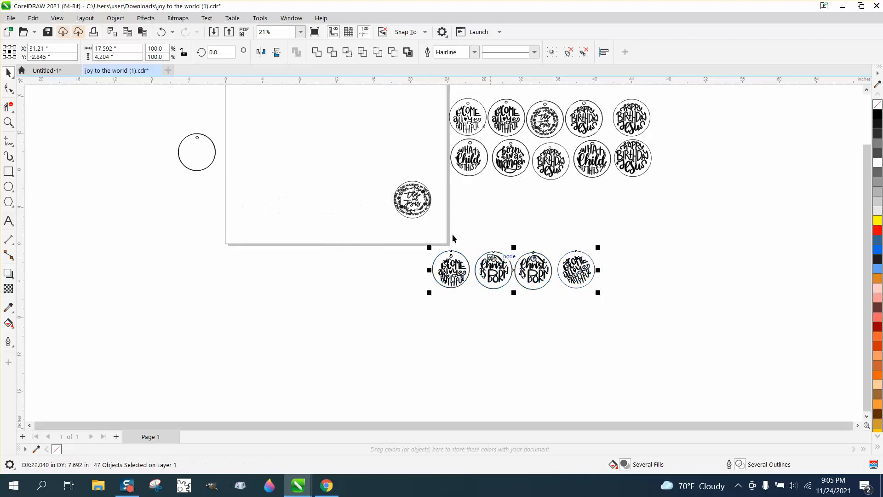
Center the 4-inch circle of the "There was Jesus" ornament on the page and give it a red outline
click(419, 186)
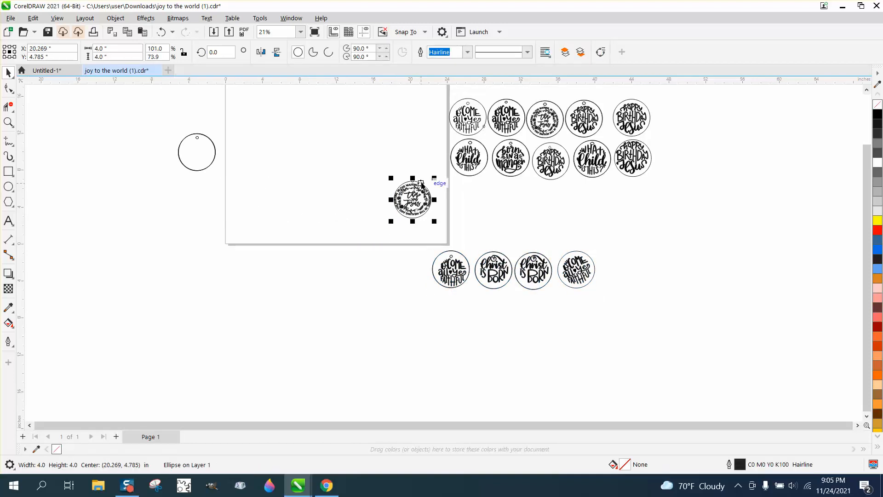
key(p)
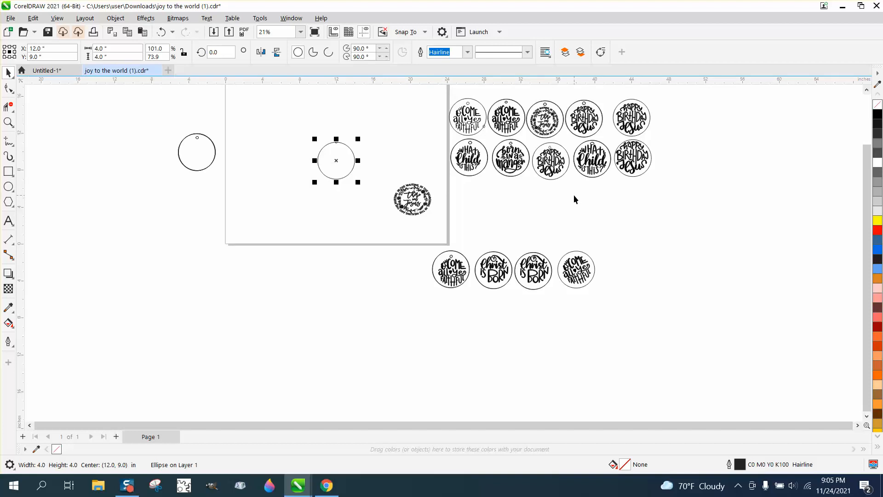
right_click(877, 230)
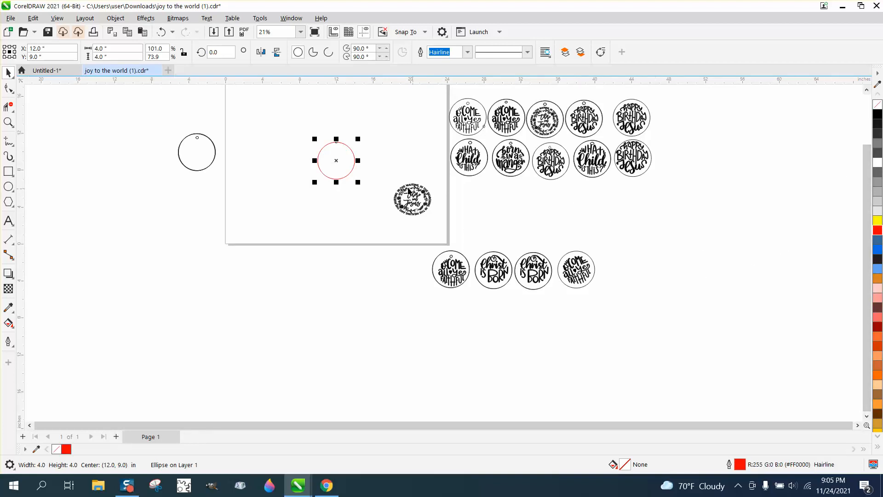
Resize the "There was Jesus" design to 3.85 inches wide and 3.85 inches high
click(9, 122)
drag(367, 180, 464, 226)
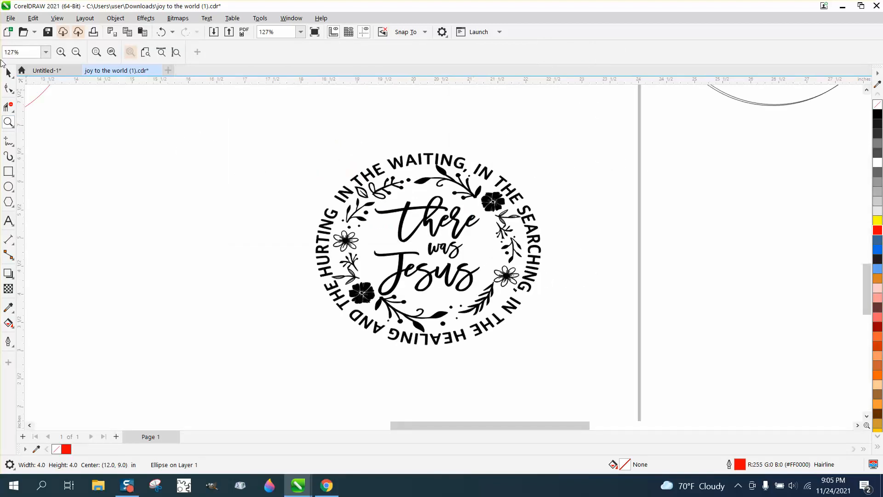
click(8, 72)
click(381, 174)
click(384, 176)
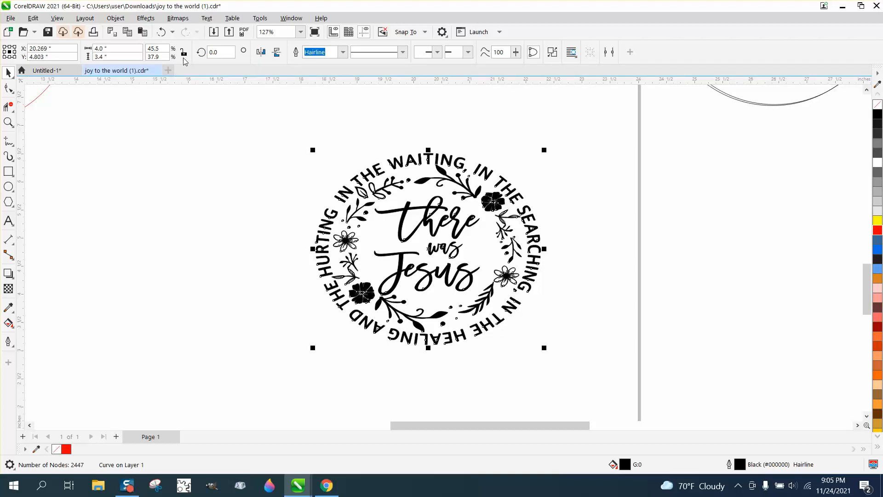
click(121, 49)
text(3)
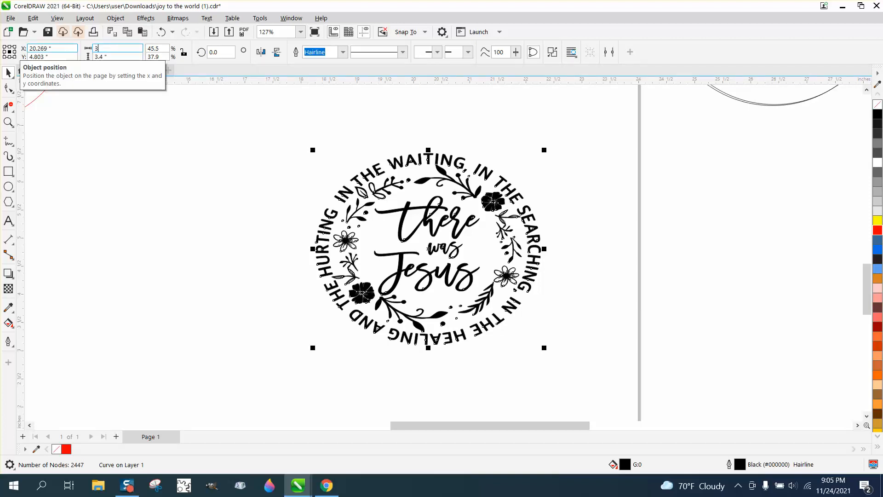
text(.85)
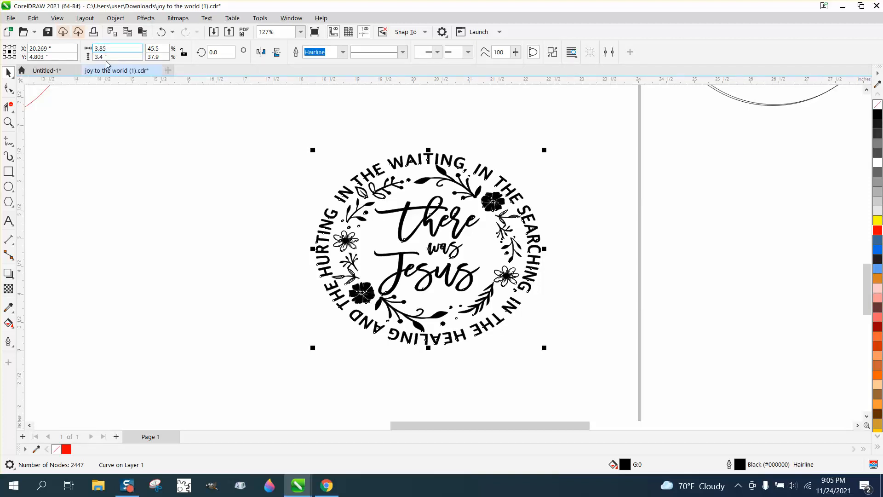
key(Tab)
text(3.85)
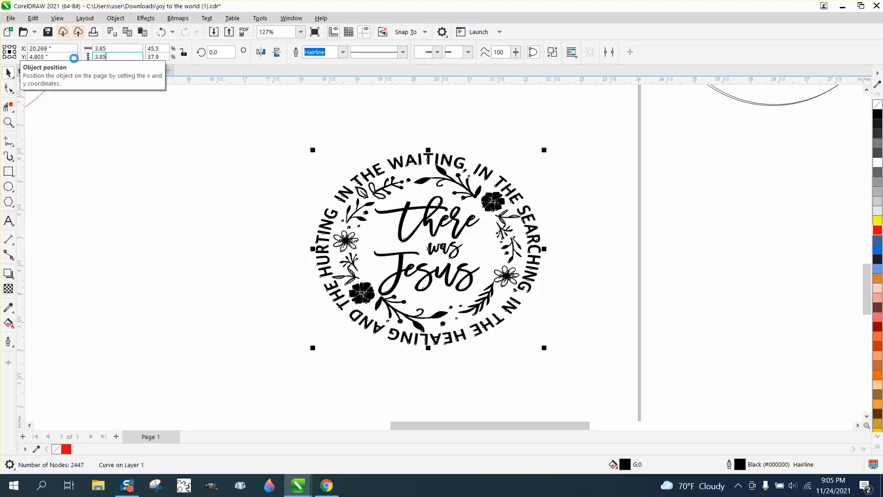
key(Return)
Center the "There was Jesus" design on the page inside the red circle and check the fit up close
scroll(308, 285, down, 2)
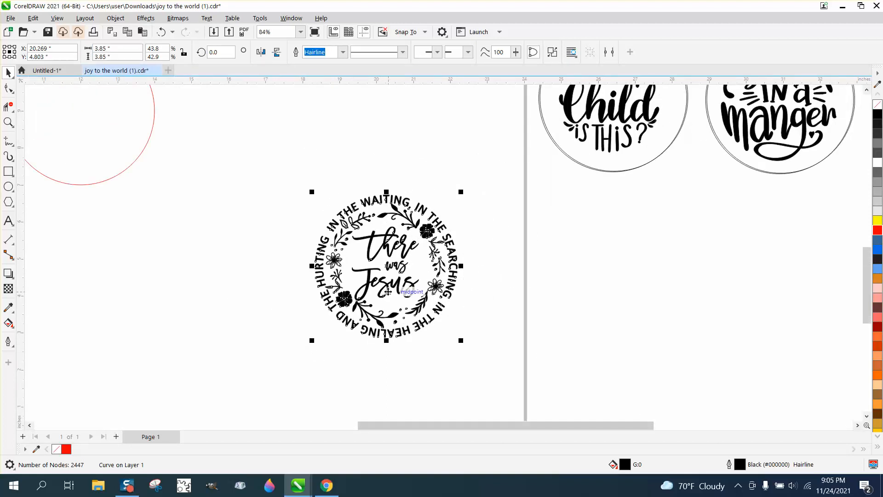
key(p)
scroll(387, 292, down, 2)
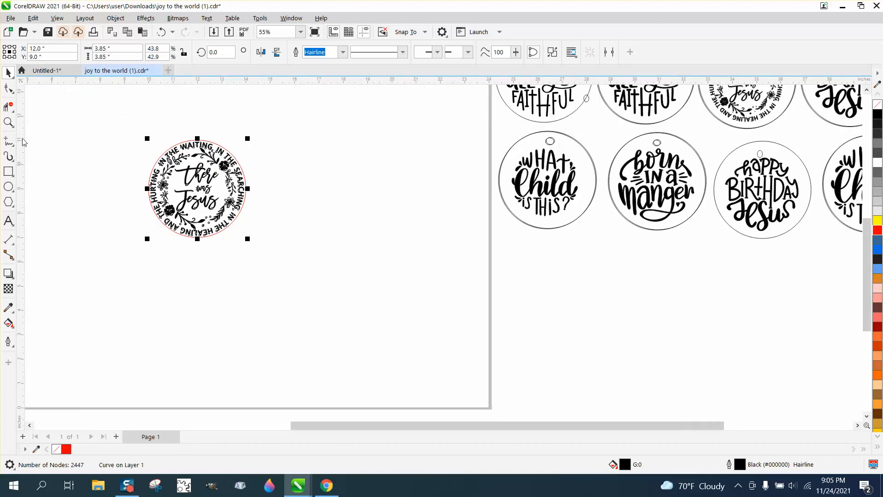
click(8, 122)
drag(136, 142, 290, 266)
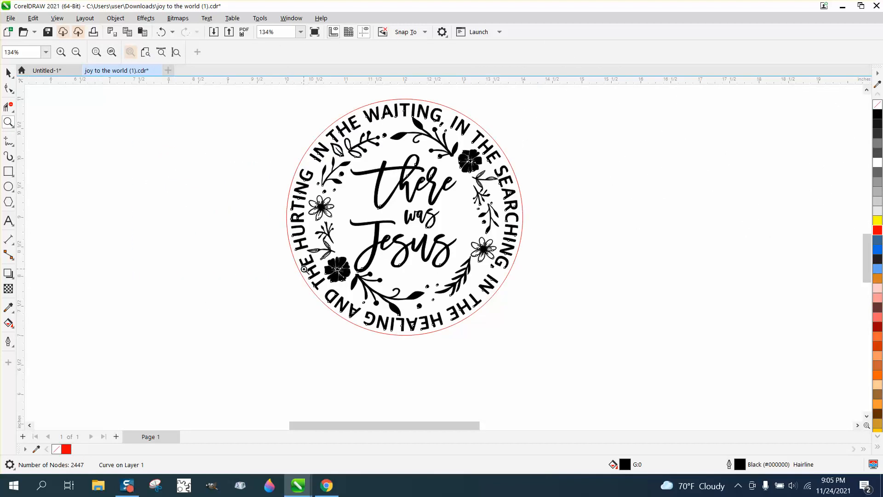
click(8, 72)
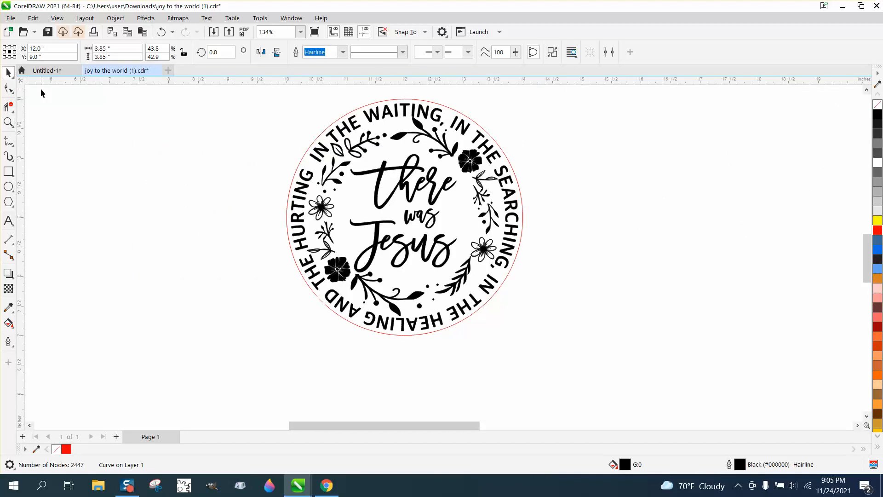
Set the nudge distance to 4.5 inches and nudge the "There was Jesus" design once to the right, out of the red circle
click(41, 93)
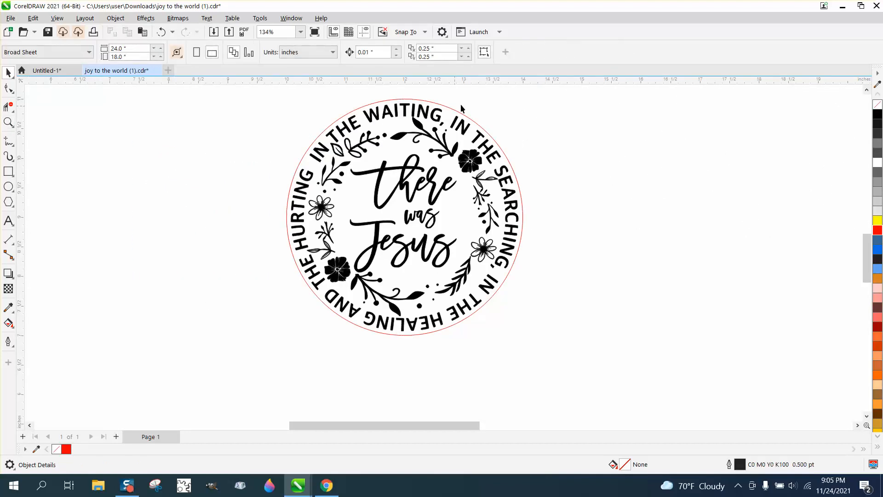
click(374, 52)
text(4.5)
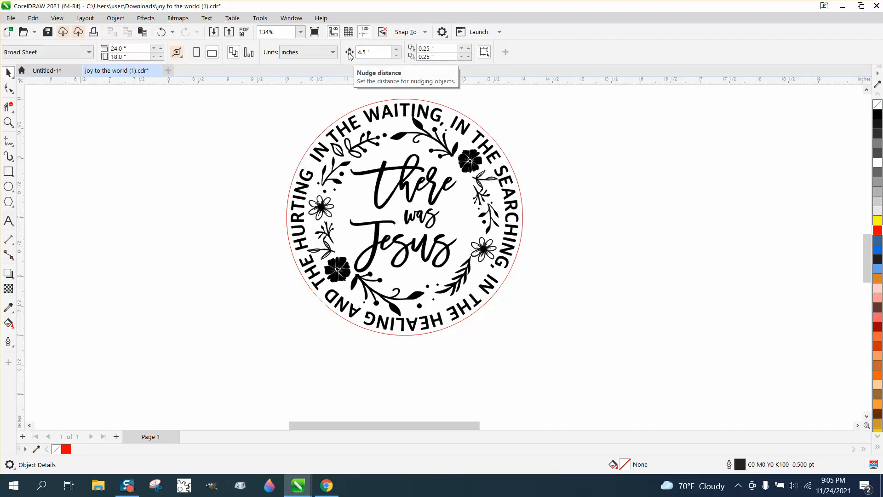
click(436, 125)
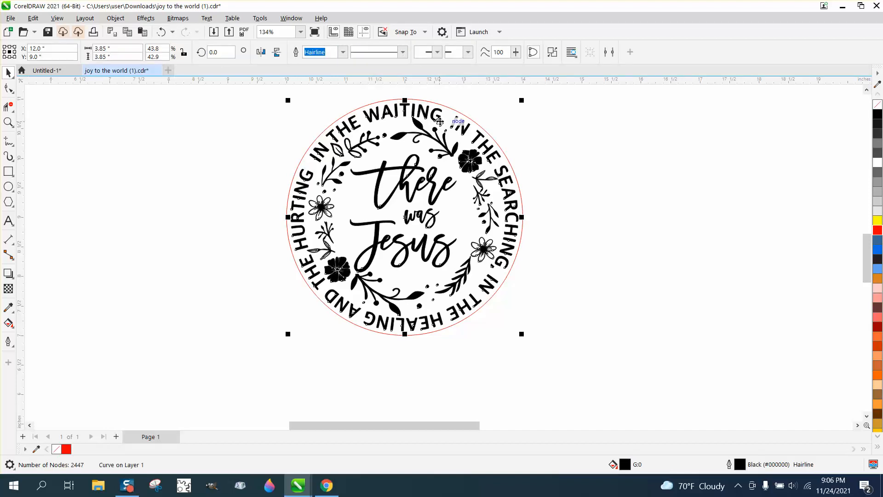
key(Right)
scroll(430, 215, down, 1)
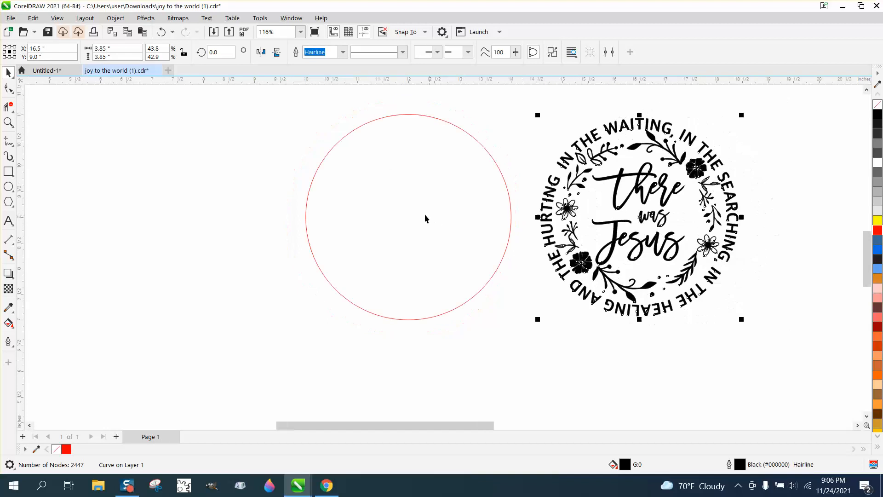
Draw a small circle about 0.7 inch in diameter and center it on the page inside the red circle
click(9, 187)
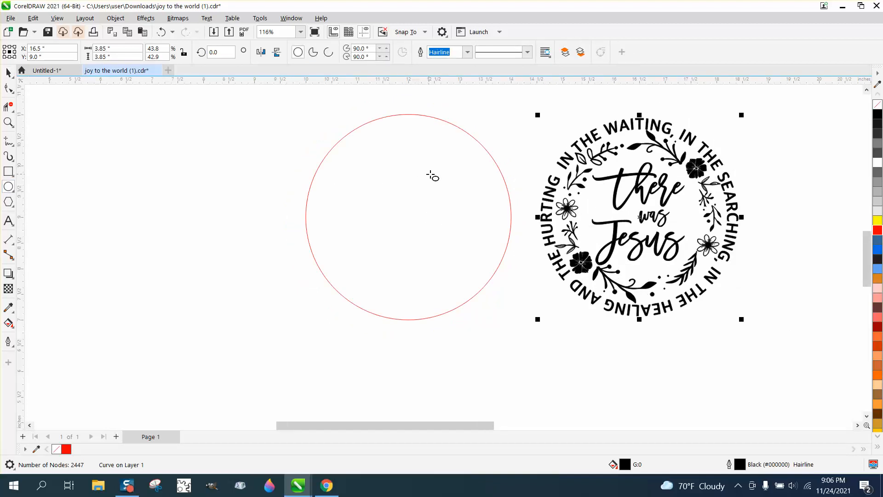
drag(437, 170, 400, 205)
key(p)
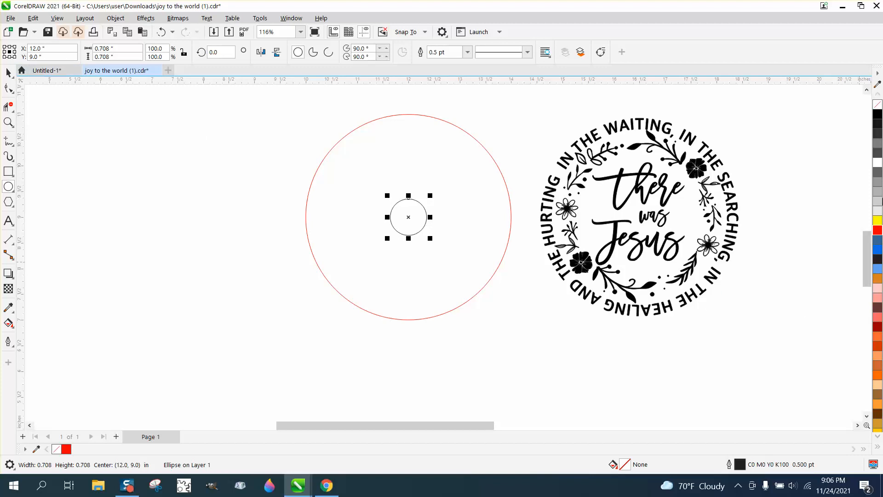
Give the small circle in the middle of the red circle a red hairline outline
right_click(878, 231)
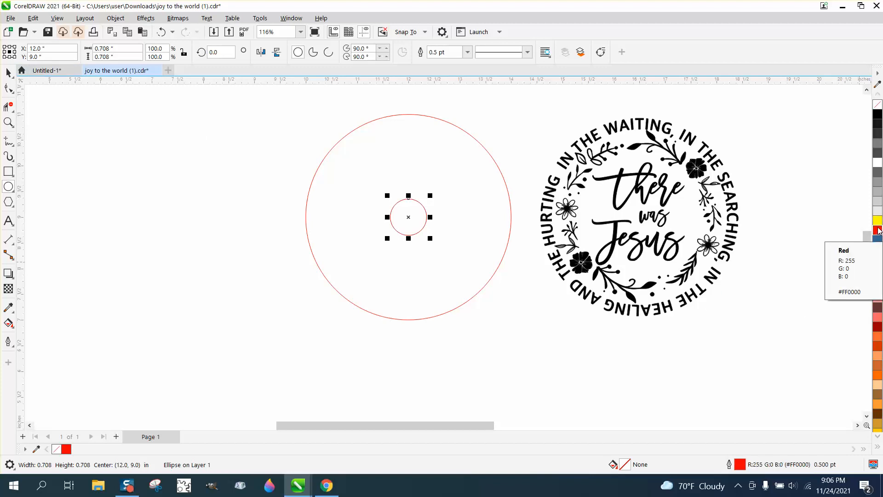
click(467, 52)
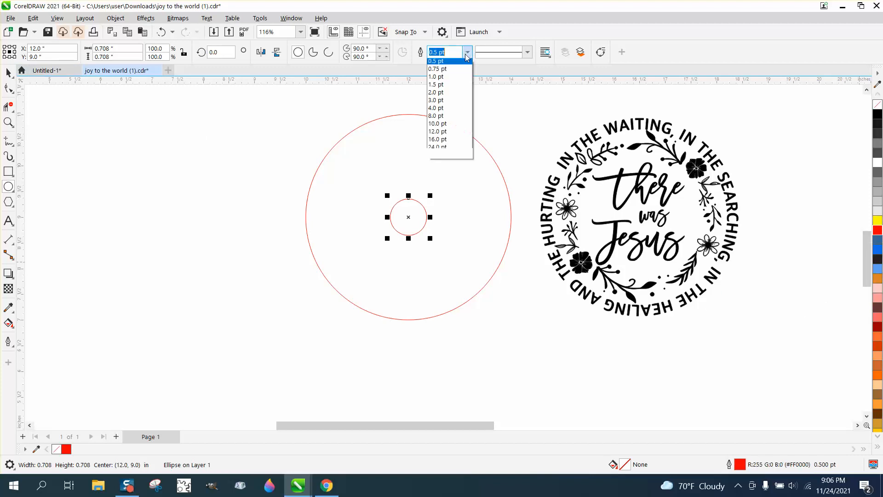
click(441, 71)
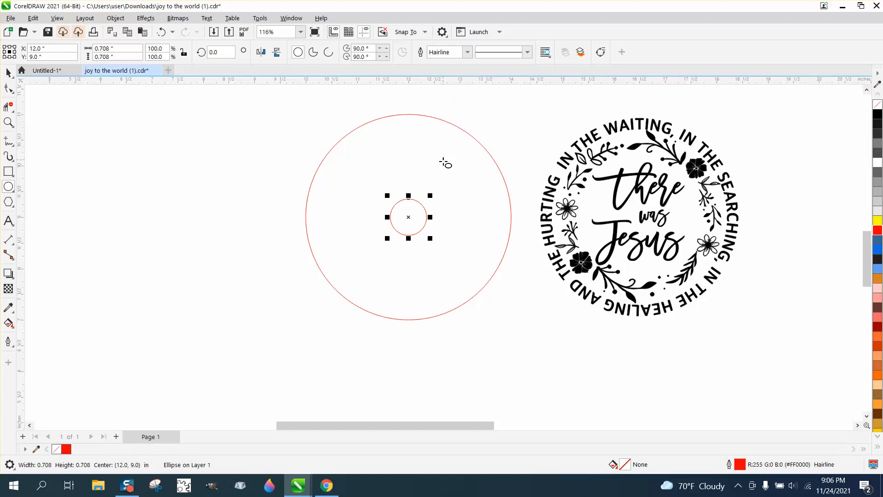
Move the small circle onto the red circle's top edge and remove the overlapping segments with Virtual Segment Delete to form a hanging tab
click(9, 74)
drag(409, 217, 408, 114)
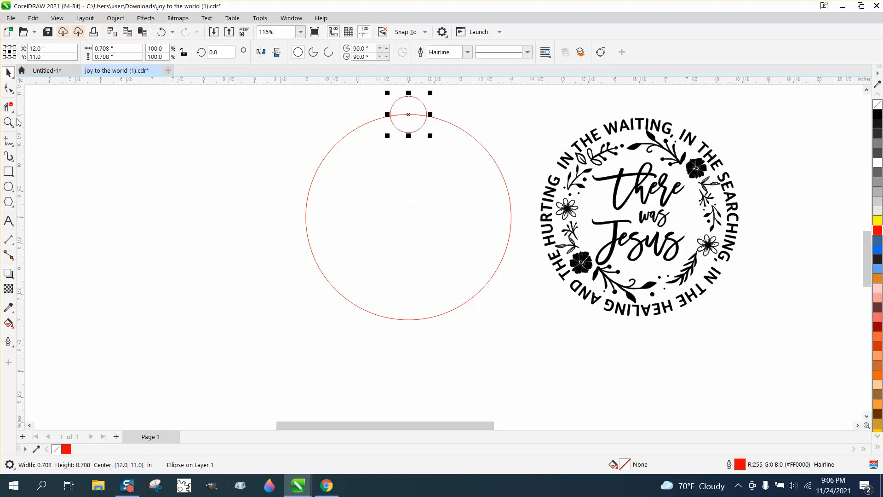
click(9, 106)
click(408, 133)
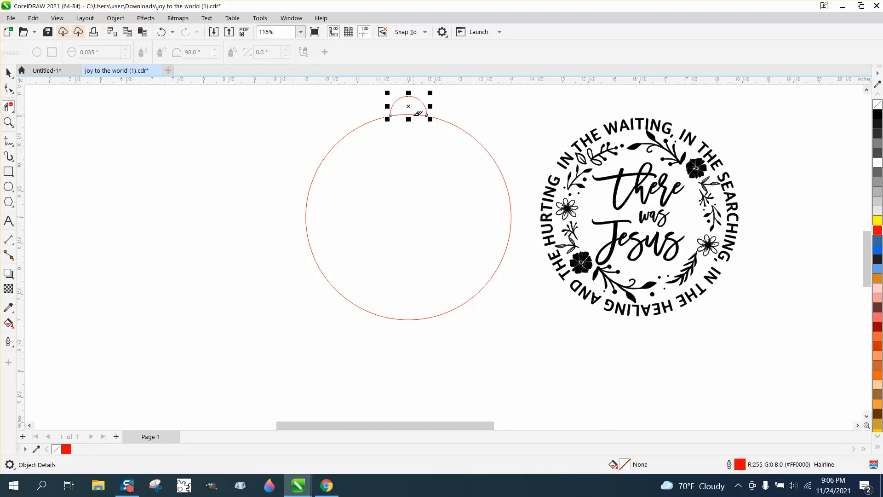
Take the small hole out of the blank black circle beside the page and center it on the page
scroll(342, 188, down, 4)
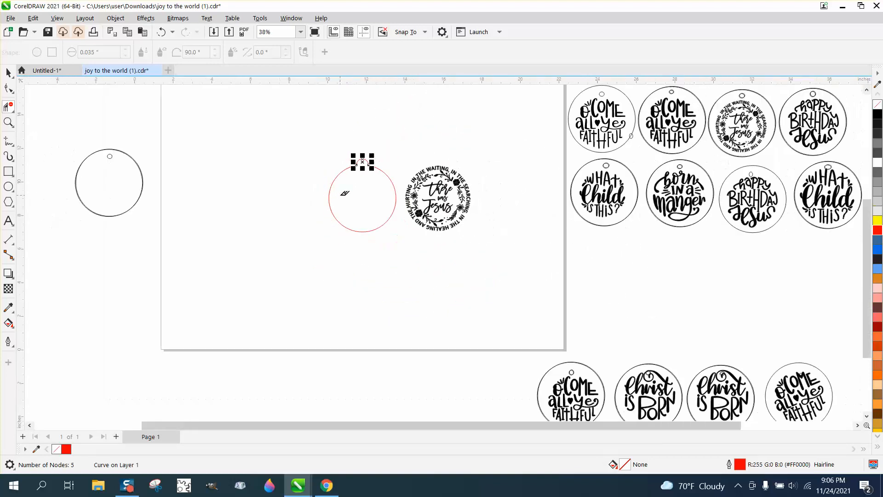
click(8, 73)
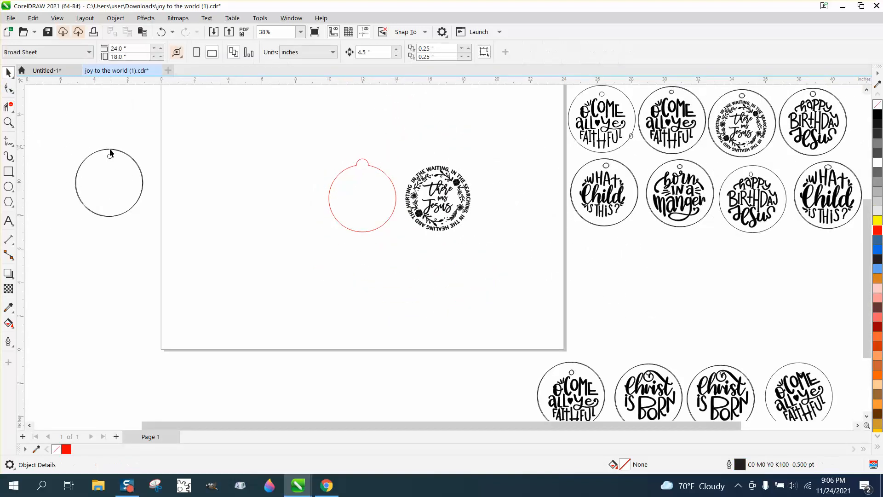
drag(110, 156, 288, 193)
key(p)
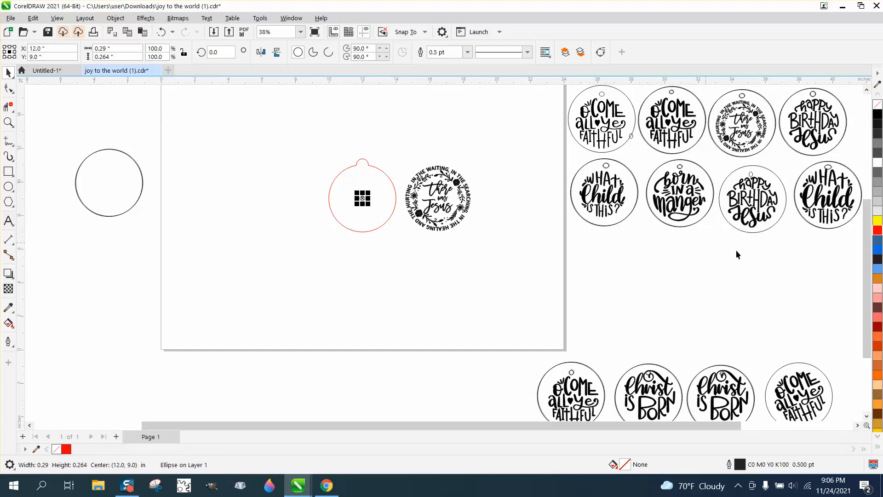
Give the small hole ellipse a red hairline outline
right_click(878, 233)
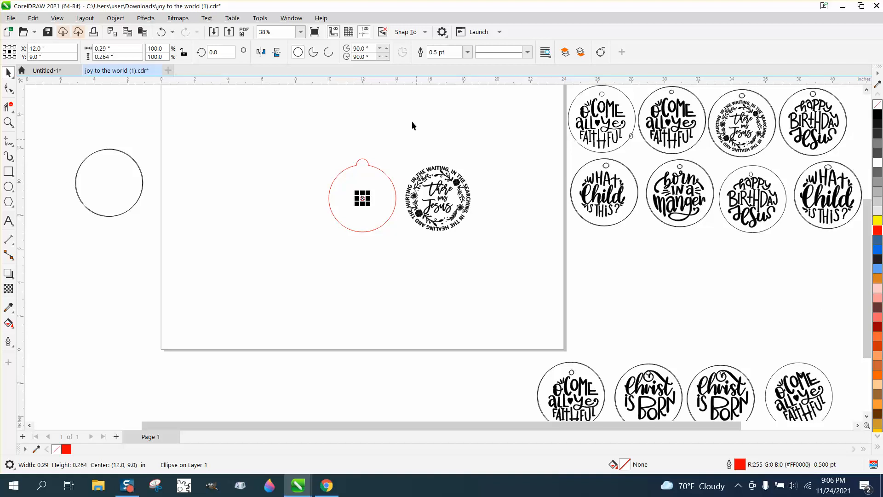
click(467, 52)
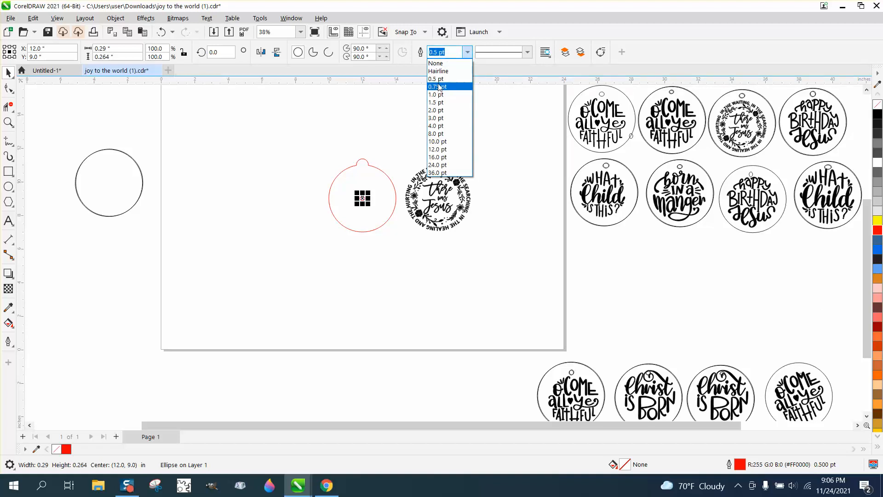
click(440, 67)
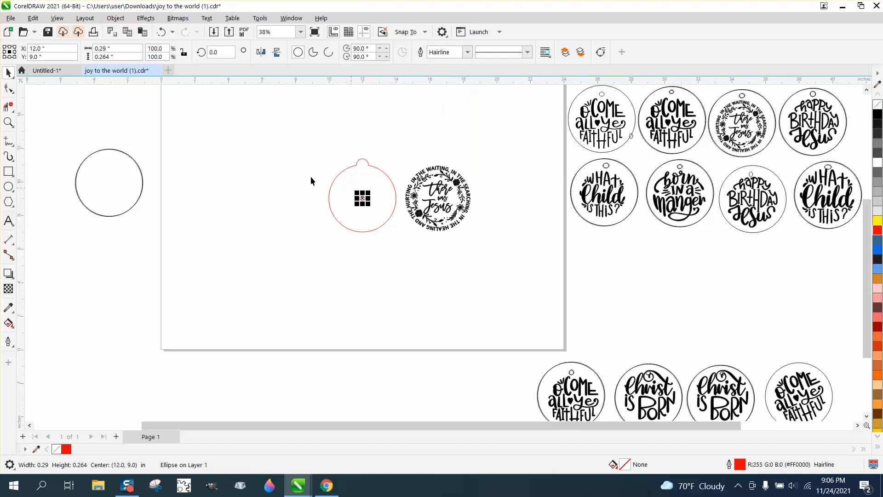
Move the small red hole straight up into the hanging tab on top of the red circle
key(z)
drag(325, 150, 526, 281)
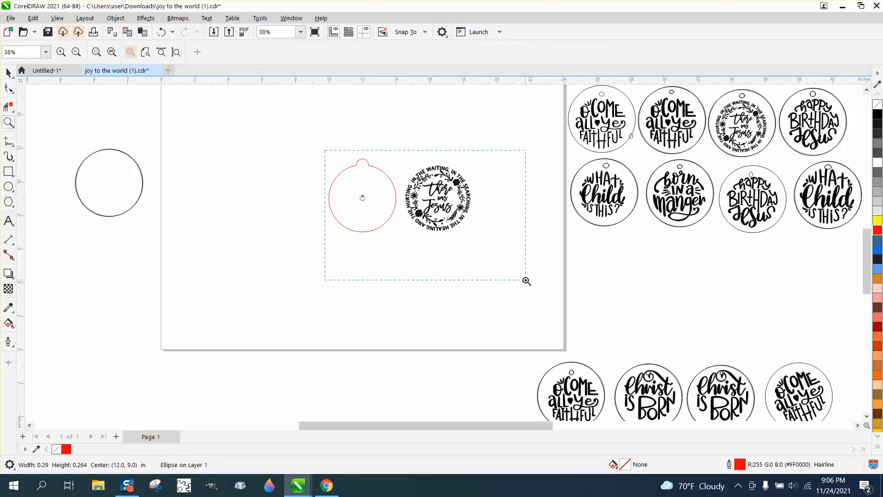
click(8, 73)
click(282, 208)
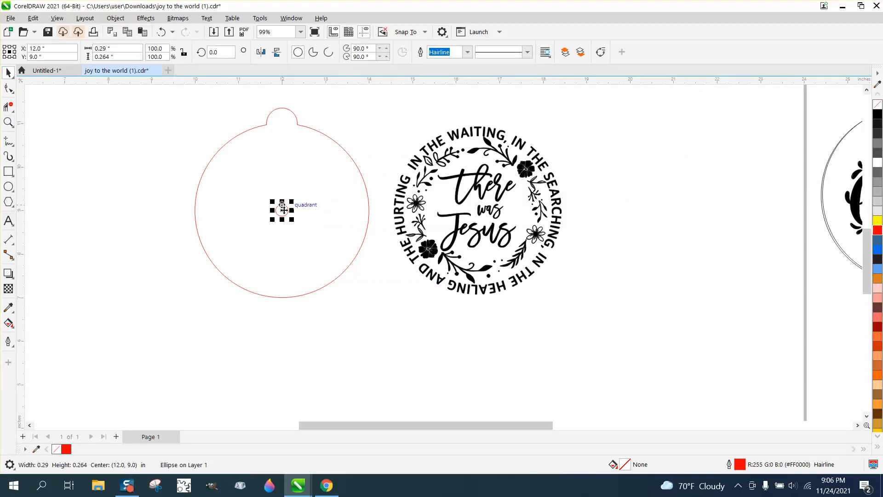
drag(284, 209, 281, 120)
click(354, 124)
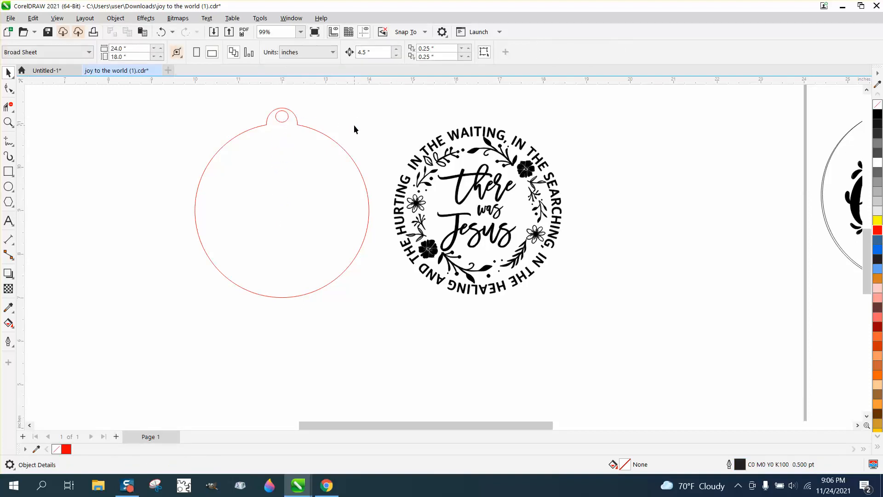
Shift the hole slightly lower within the hanging tab, checking its spacing from the tab's edge up close
click(10, 123)
drag(245, 103, 311, 135)
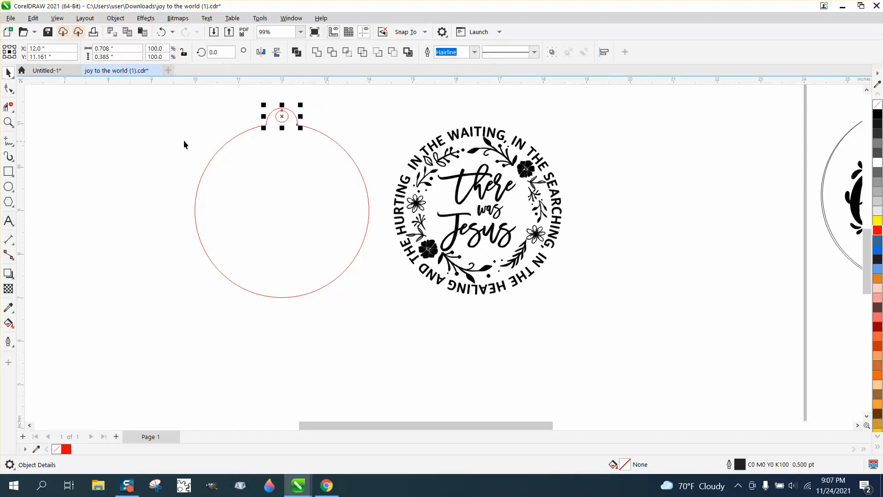
click(9, 124)
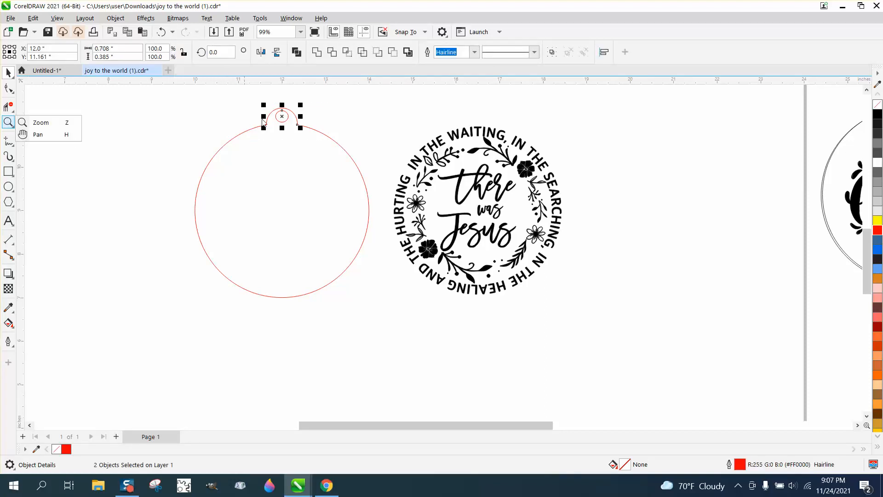
click(52, 122)
drag(240, 106, 367, 162)
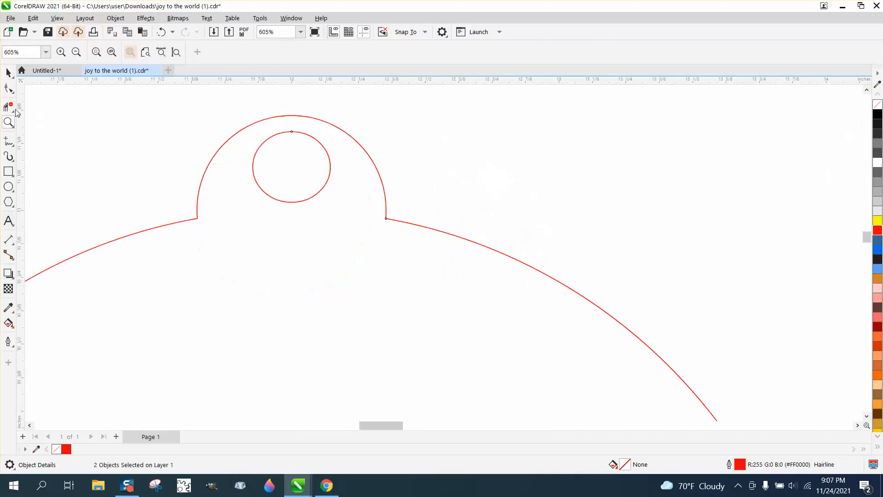
click(8, 72)
click(404, 148)
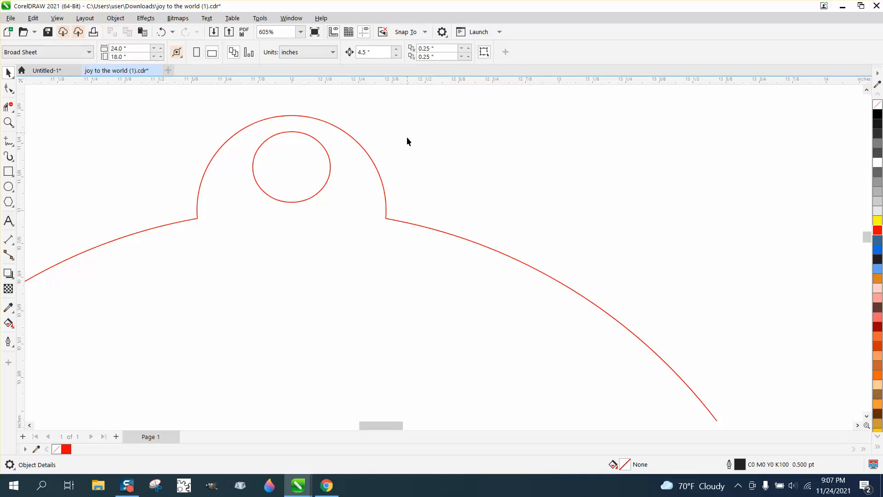
drag(304, 202, 304, 200)
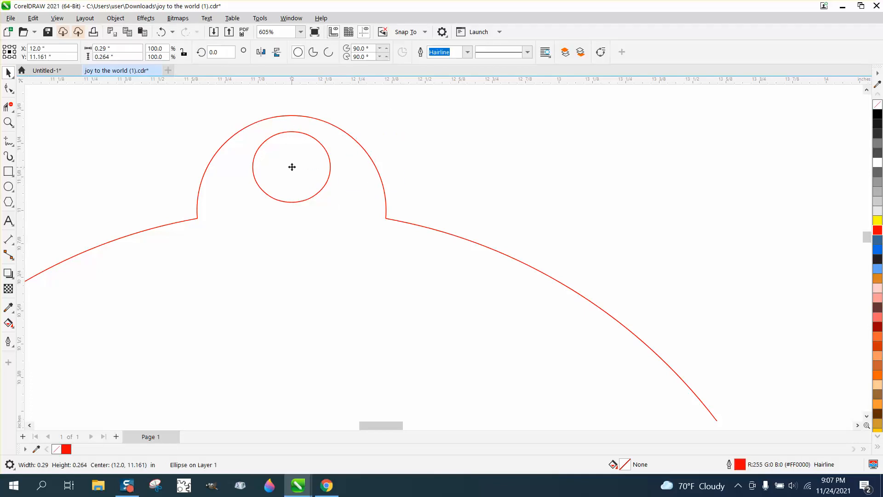
drag(292, 167, 292, 176)
Center the "There was Jesus" design on the page, back inside the tabbed red outline
scroll(315, 176, down, 5)
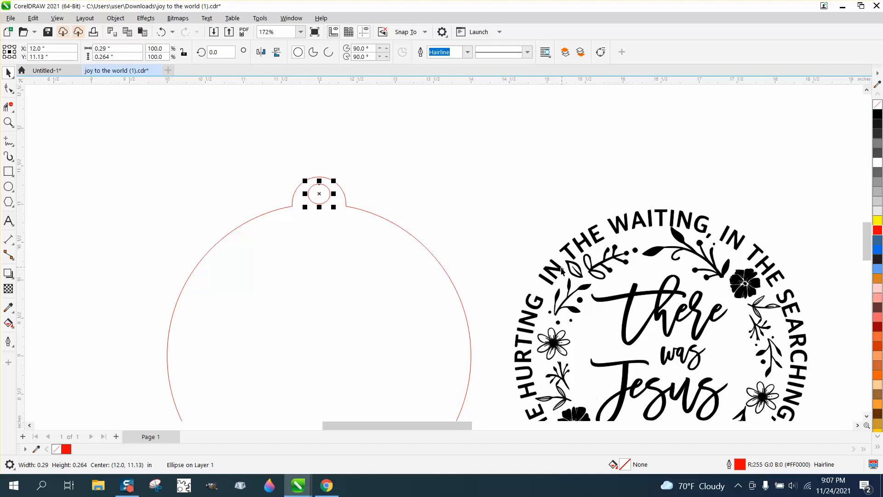
click(558, 268)
key(p)
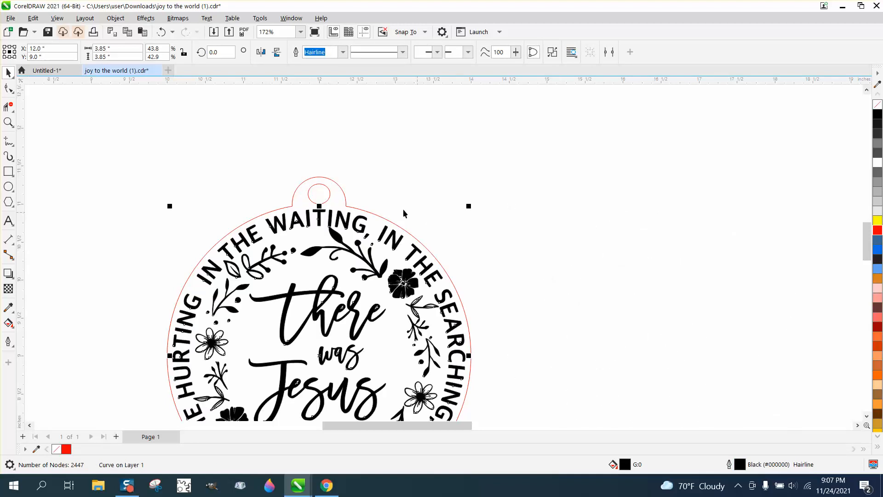
Select the whole "There was Jesus" ornament with its tab and hole, and move it off the page above the blank black circle
scroll(379, 193, down, 2)
drag(223, 167, 497, 396)
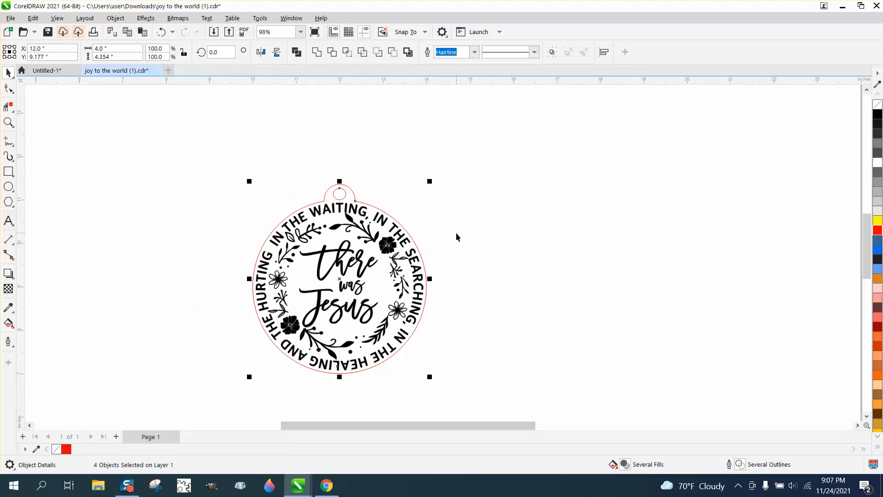
scroll(442, 240, down, 2)
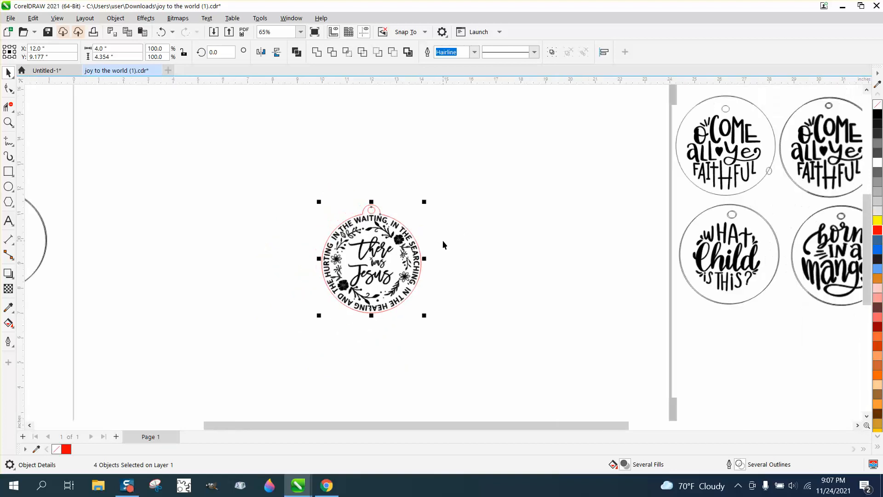
scroll(487, 243, down, 1)
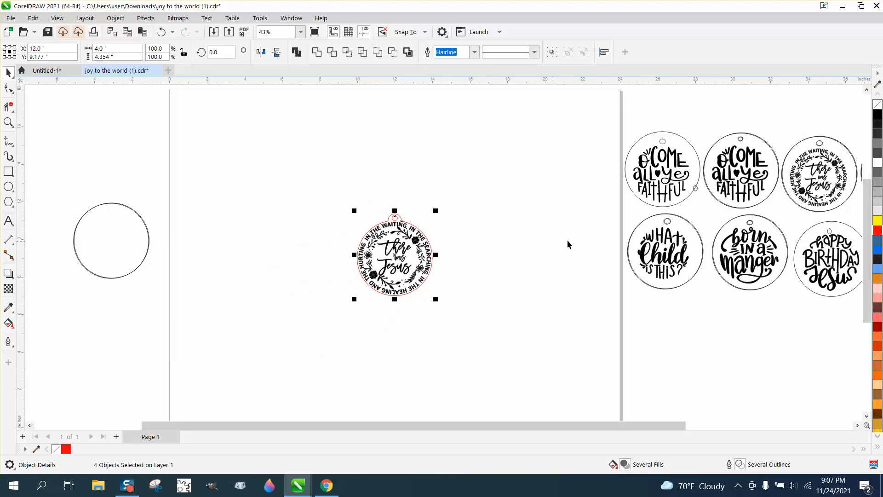
drag(336, 188, 458, 305)
drag(381, 253, 112, 146)
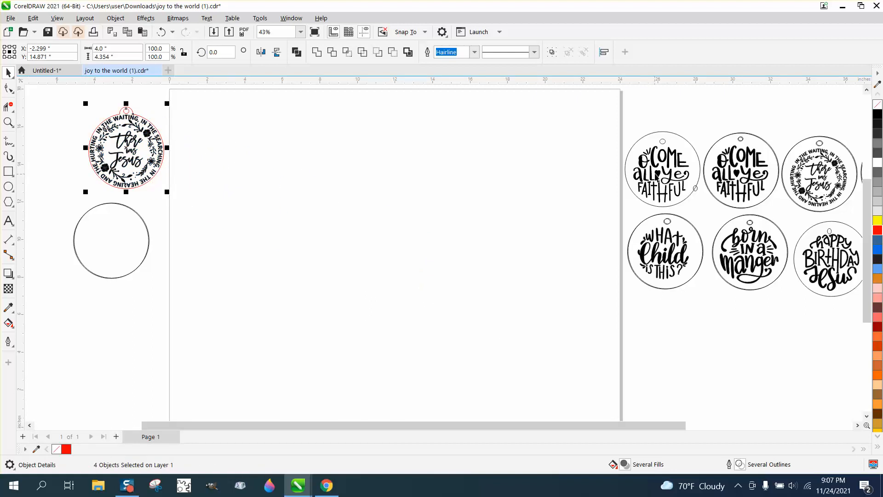
Center the first "O Come All Ye Faithful" ornament's 4-inch circle, its hole and the small ellipse on its edge on the page
click(693, 150)
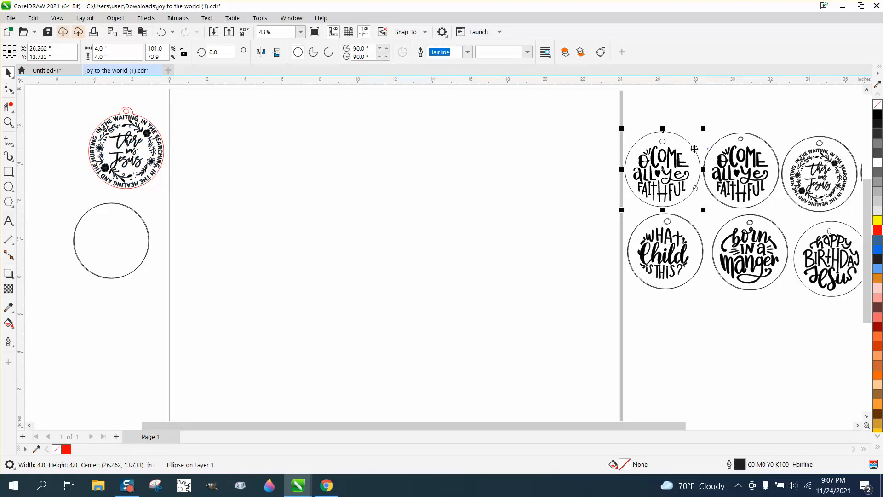
key(p)
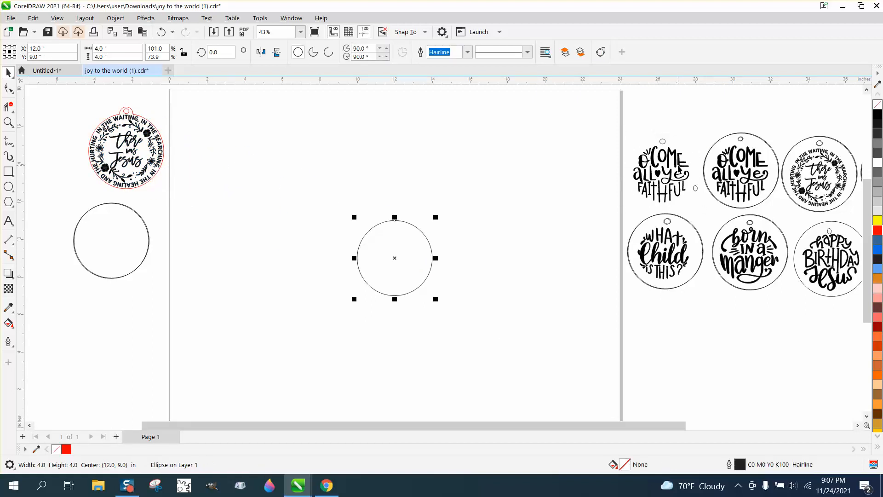
click(680, 170)
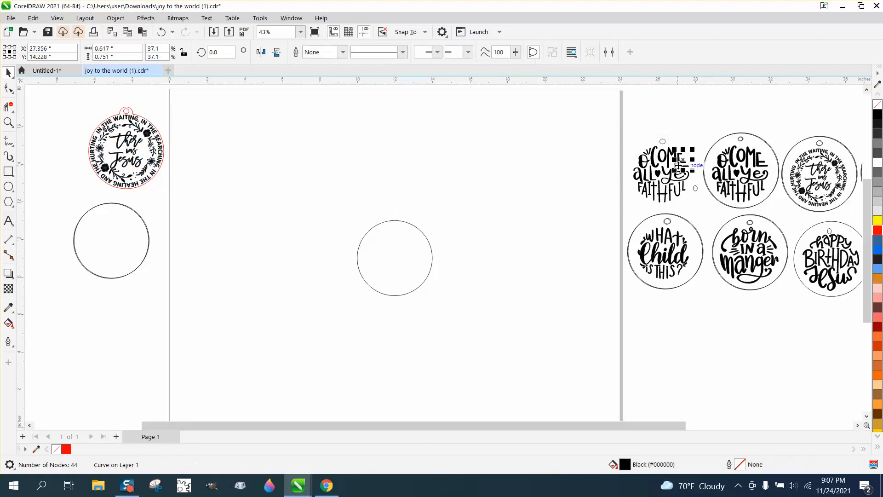
click(663, 142)
key(p)
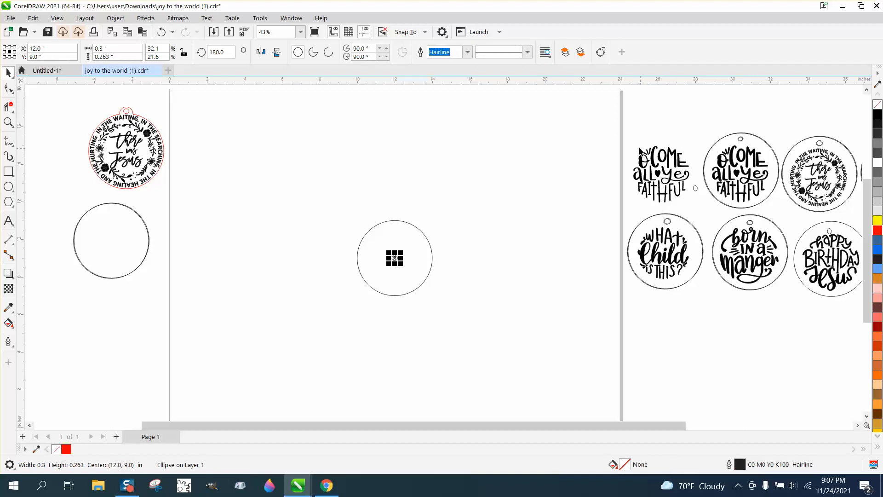
click(695, 188)
key(p)
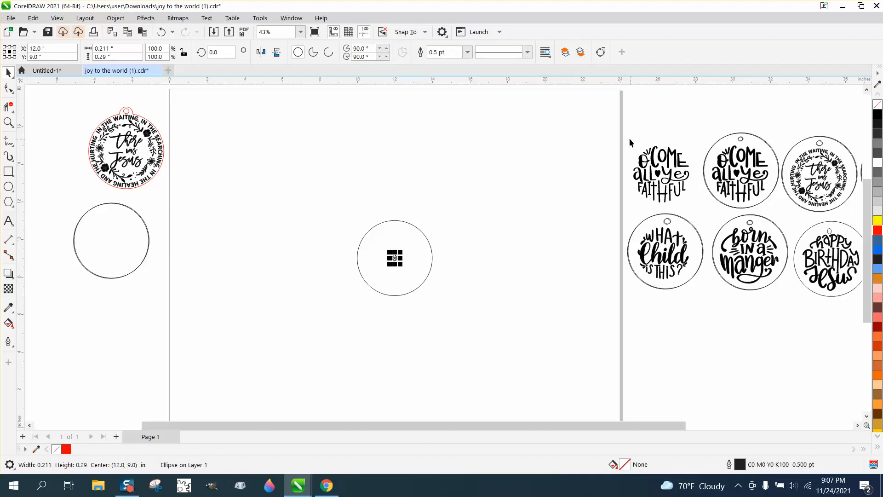
Group the loose "O Come All Ye Faithful" lettering and center it on the page inside the 4-inch circle
drag(628, 136, 693, 211)
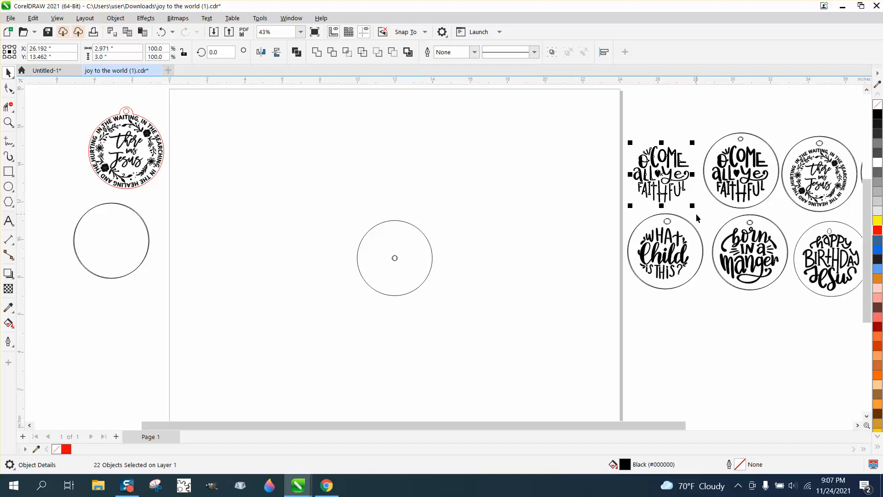
key(ctrl+g)
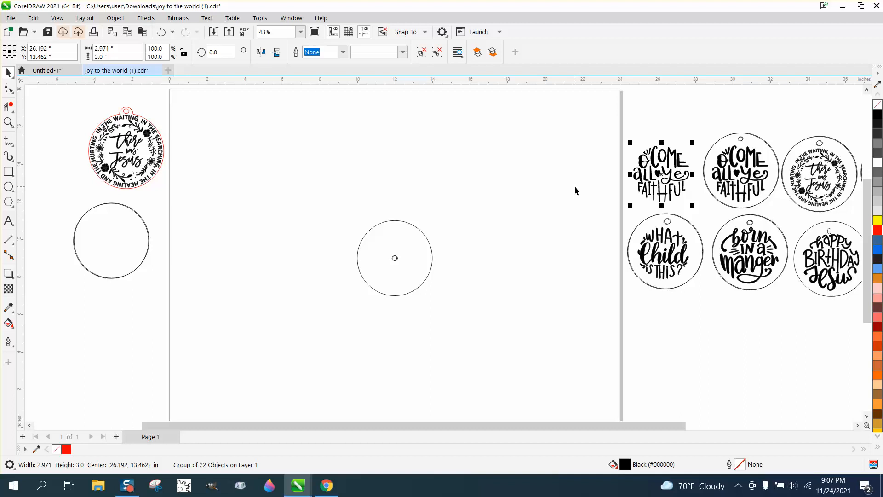
key(p)
Move the two small ellipses together from the center of the lettering to just inside the top of the 4-inch circle
click(8, 121)
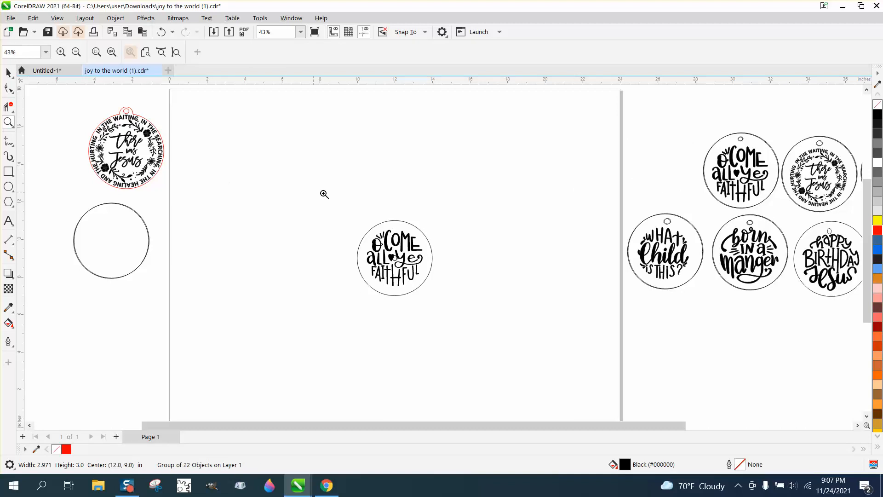
drag(333, 211, 502, 315)
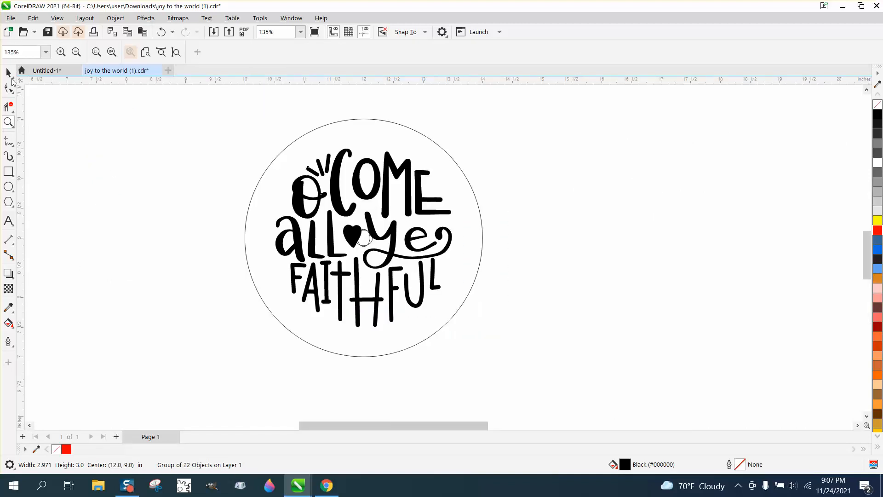
click(11, 76)
drag(149, 177, 363, 133)
click(417, 113)
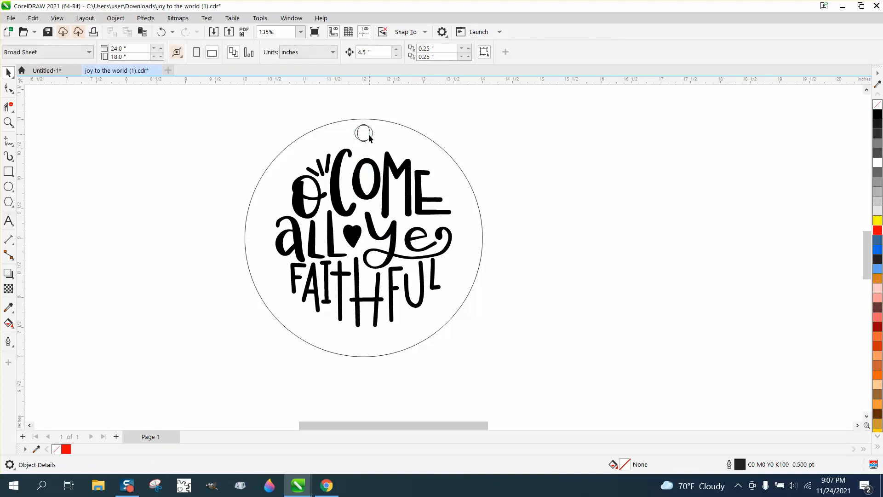
Delete the wider of the two overlapping small ellipses and give the remaining hole a red Hairline outline
click(369, 136)
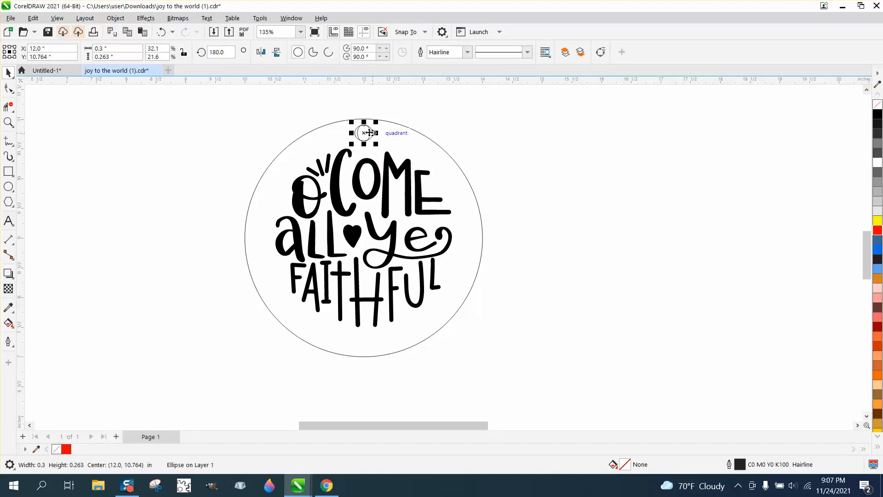
click(369, 136)
click(369, 137)
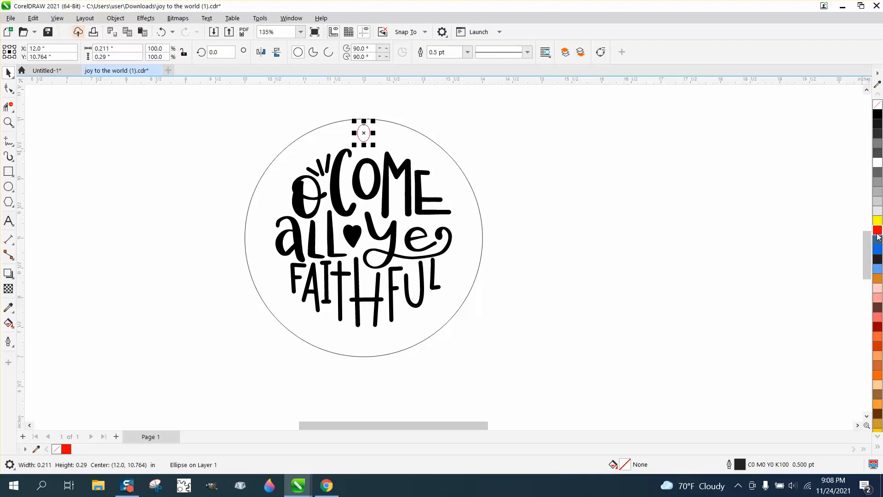
right_click(878, 230)
click(467, 52)
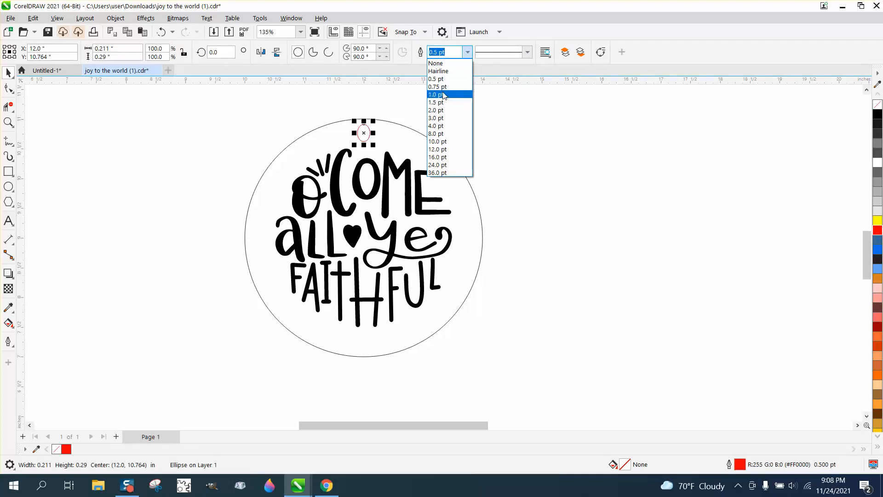
click(442, 70)
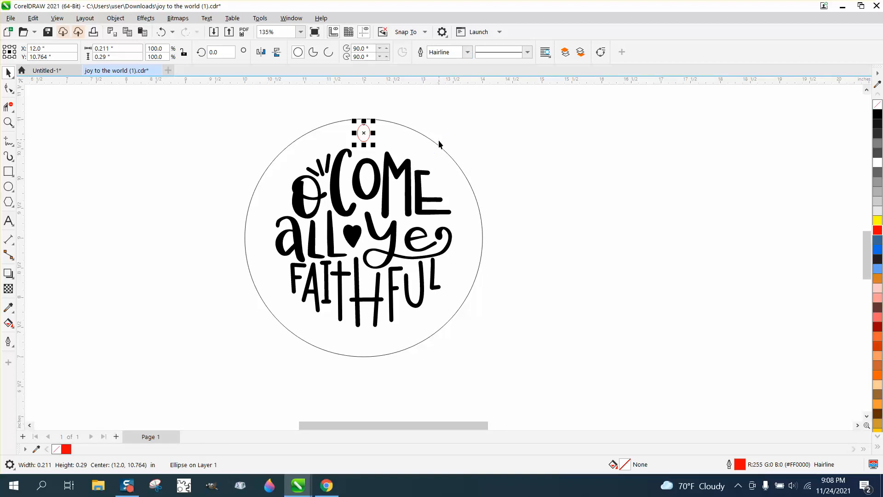
click(501, 186)
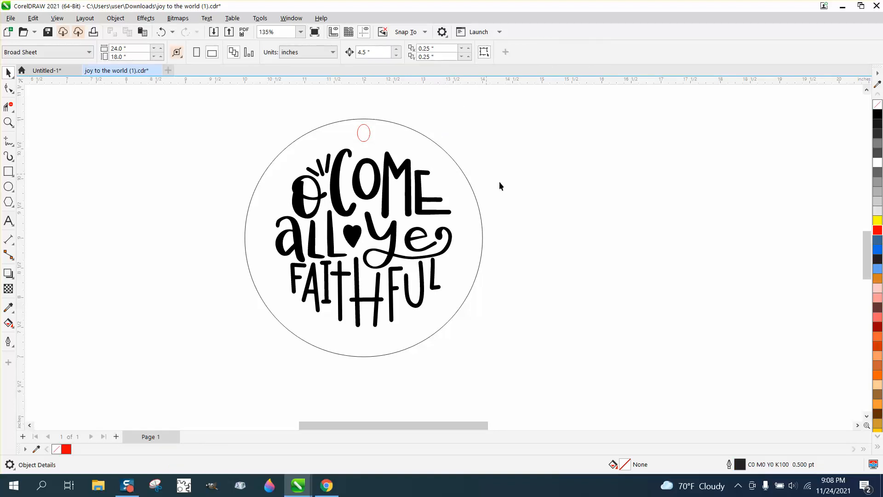
Give the 4-inch circle around the "O Come All Ye Faithful" lettering a red Hairline outline
click(466, 180)
right_click(878, 230)
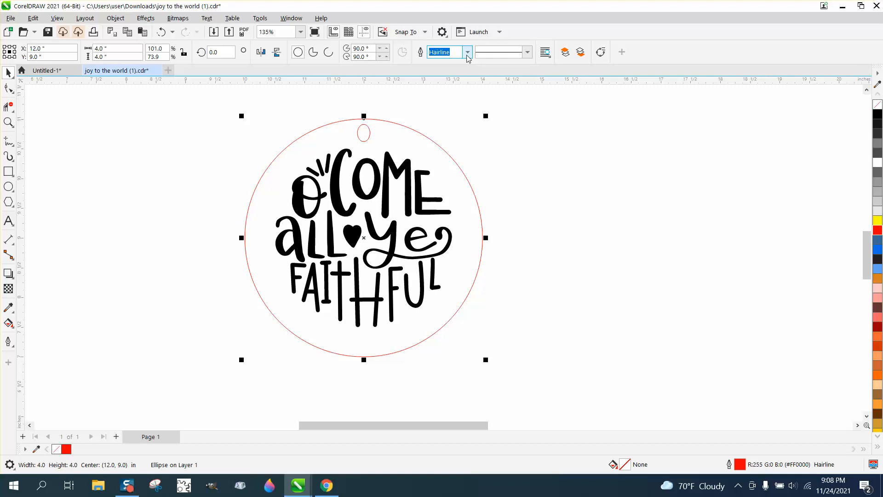
click(468, 53)
click(456, 71)
click(488, 135)
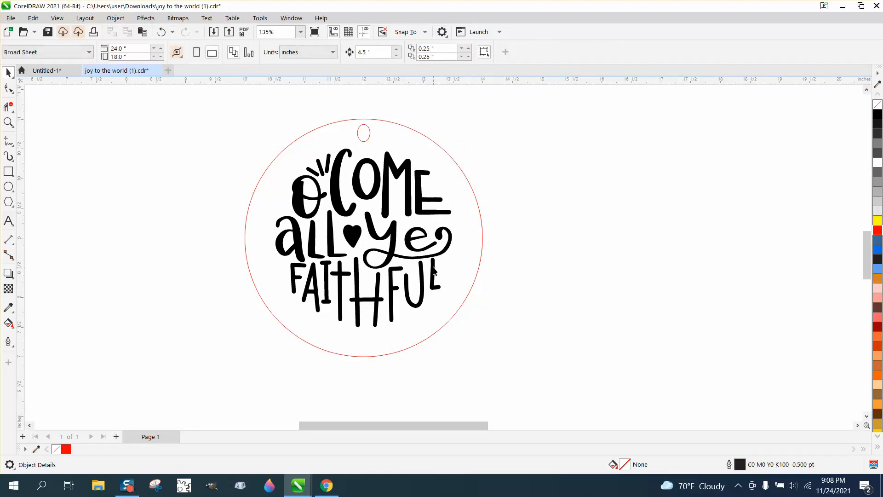
Scale the grouped "O Come All Ye Faithful" lettering up about its center to a height of 3.5 inches
click(434, 270)
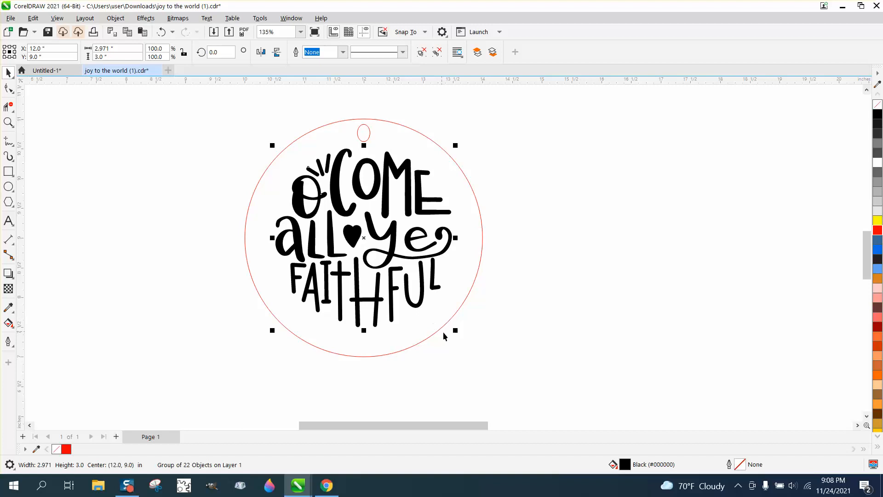
drag(455, 330, 471, 344)
scroll(496, 335, down, 5)
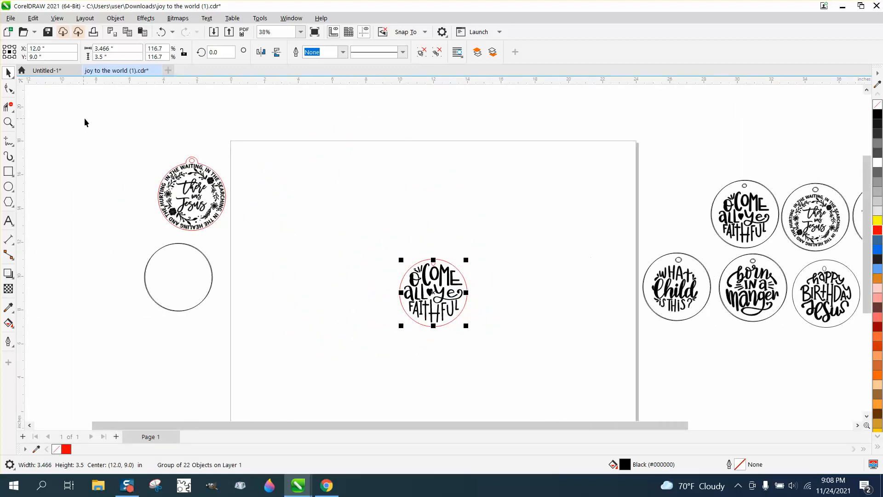
click(623, 242)
Select the whole black-outlined "There was Jesus" ornament beside the page and move it onto the page, above and beside the finished ornament
click(8, 122)
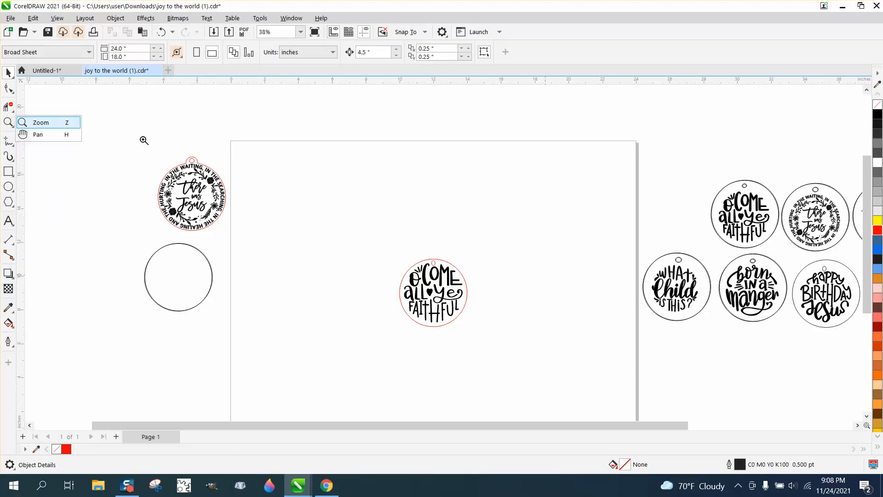
drag(635, 248, 746, 334)
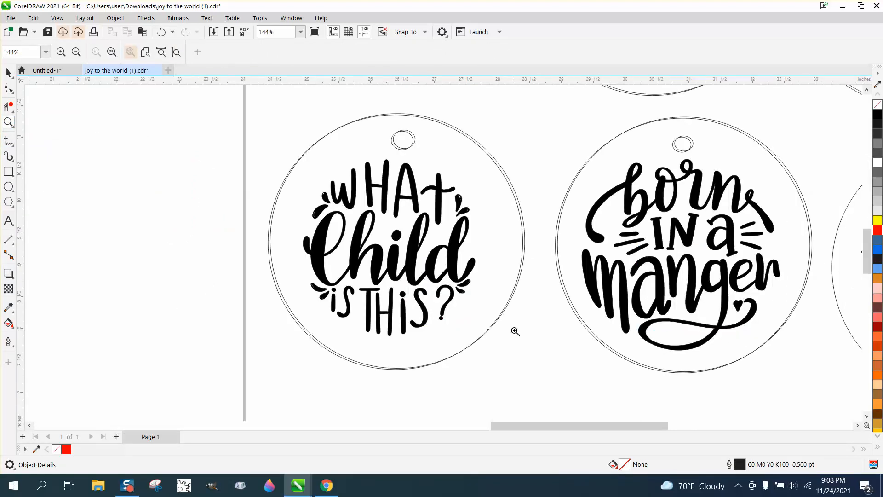
scroll(515, 331, down, 3)
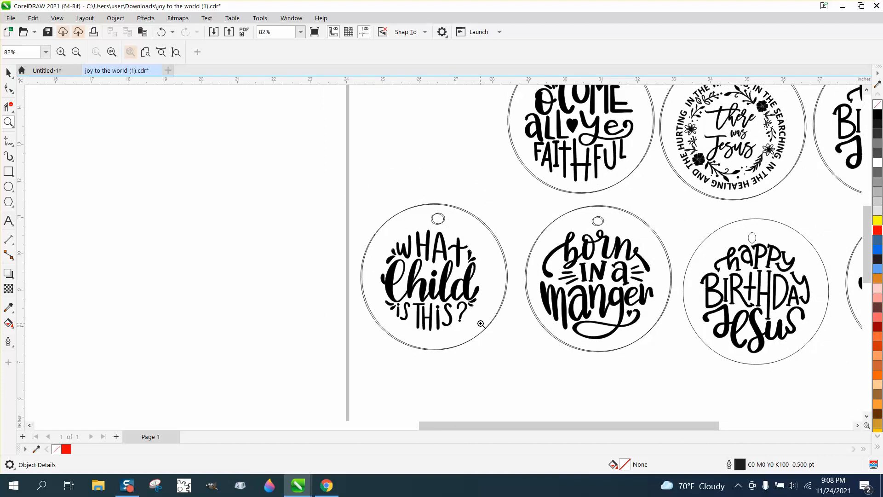
scroll(480, 323, down, 1)
scroll(665, 197, down, 1)
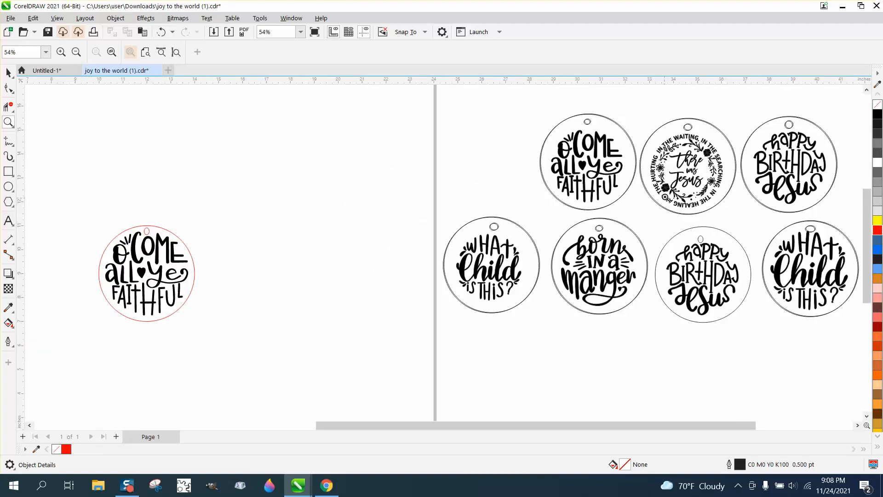
click(8, 73)
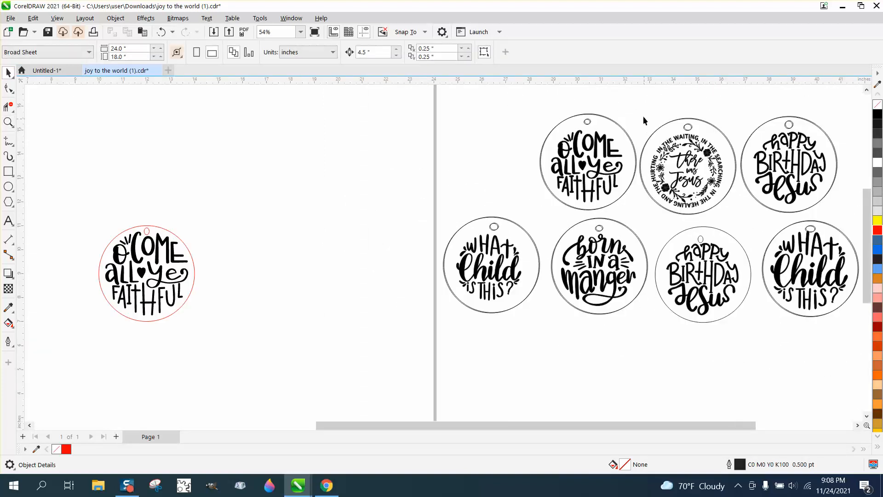
drag(698, 197, 746, 222)
drag(691, 172, 333, 163)
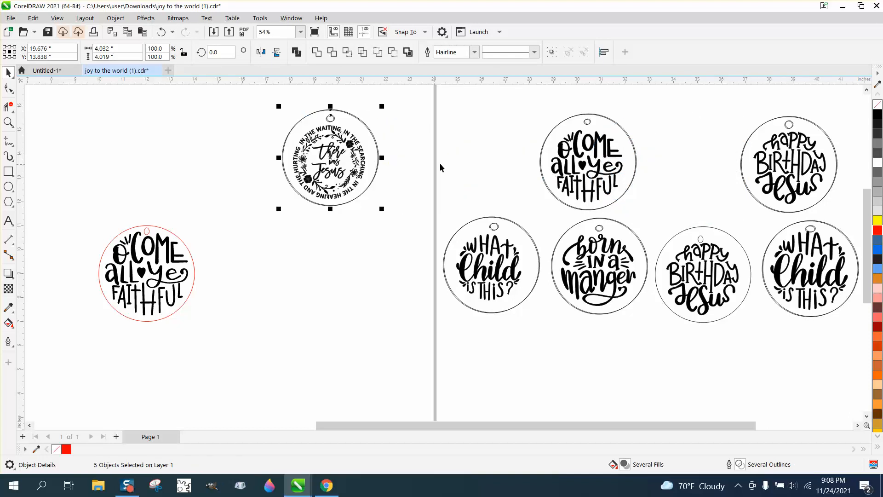
click(410, 162)
Delete the duplicate 4-inch circle and the duplicate hole ellipse from the "There was Jesus" ornament on the page
click(378, 159)
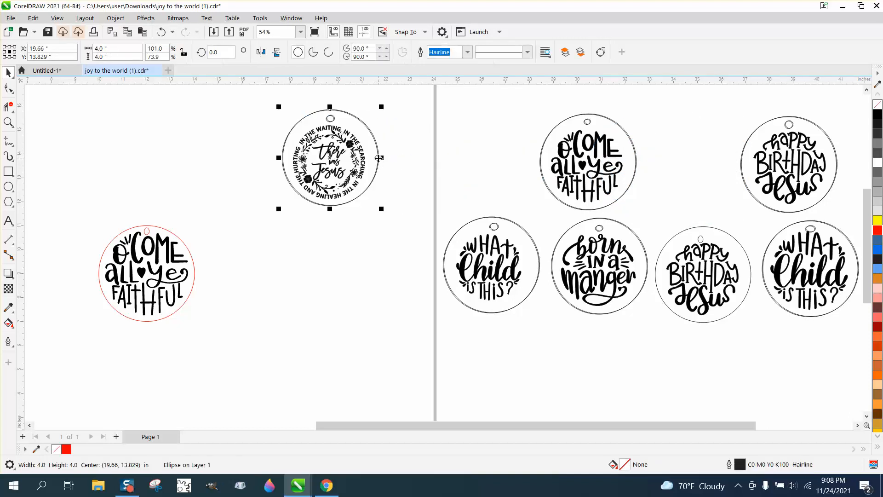
key(Delete)
click(335, 119)
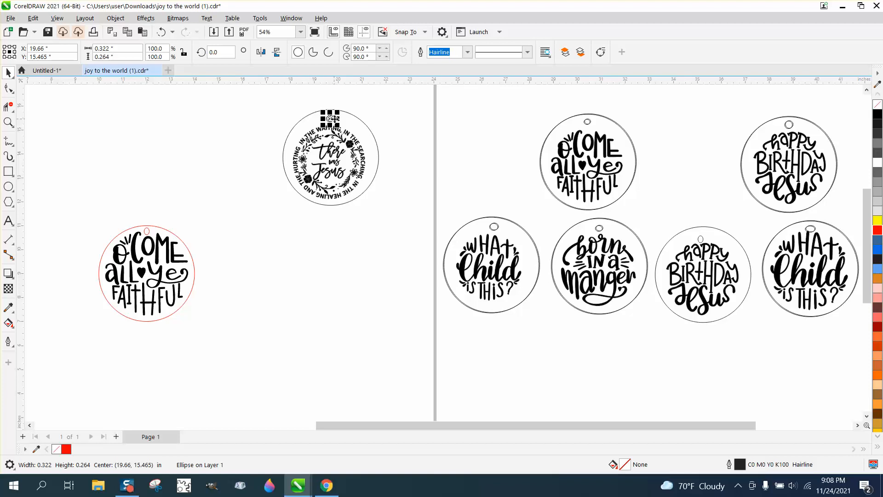
key(Delete)
Move the finished "O Come All Ye Faithful" ornament aside, and center the "There was Jesus" circle on the page with a red outline
drag(52, 210, 291, 353)
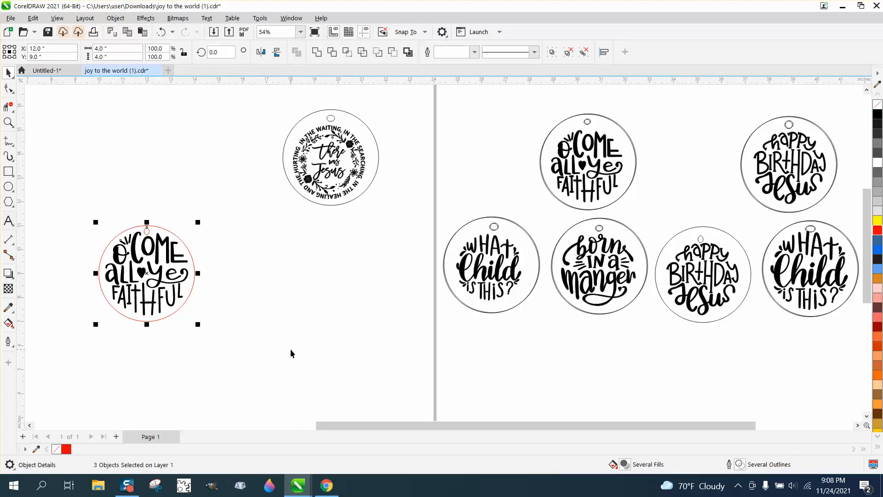
drag(151, 276, 398, 306)
click(376, 175)
click(376, 174)
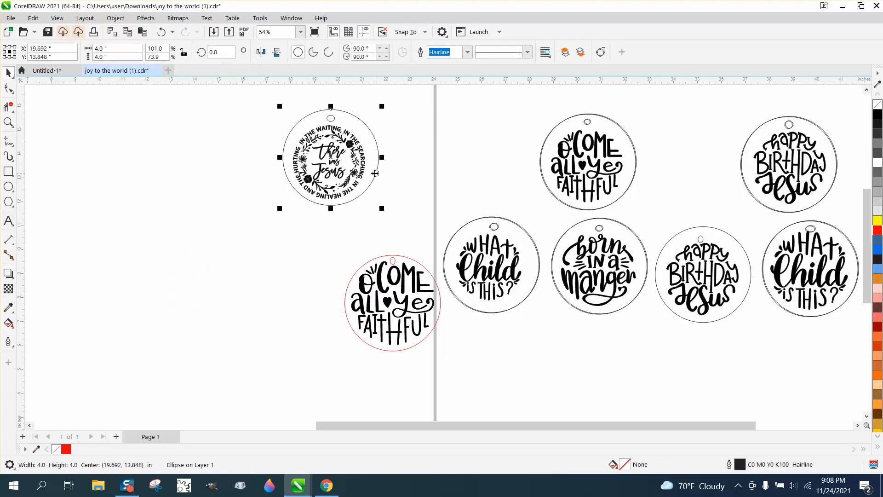
key(p)
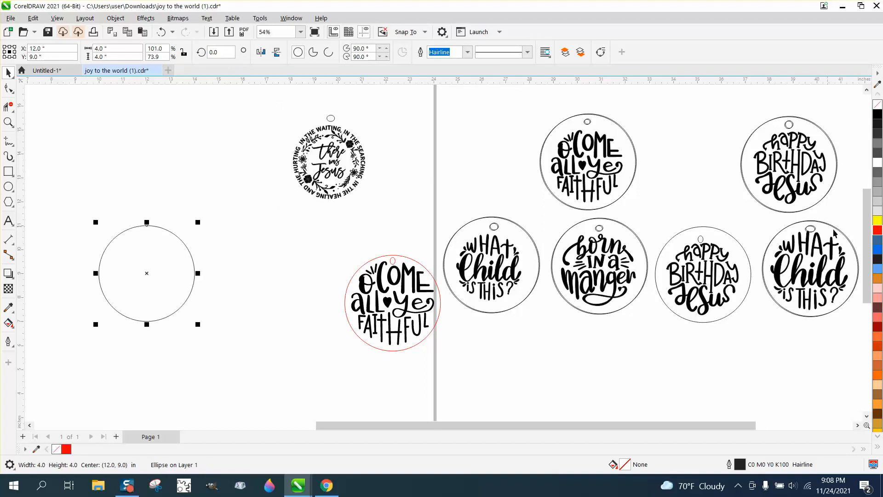
right_click(877, 230)
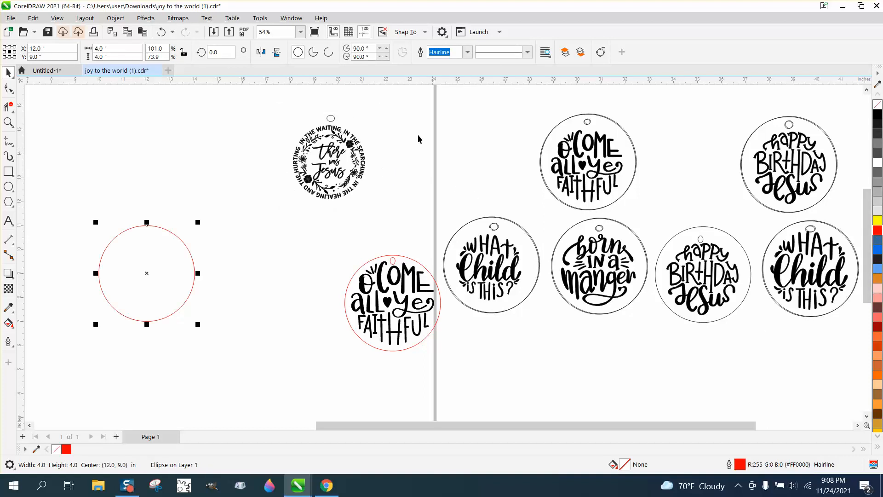
Give the "There was Jesus" hole a red outline and place it horizontally centered just inside the top of the circle
click(331, 120)
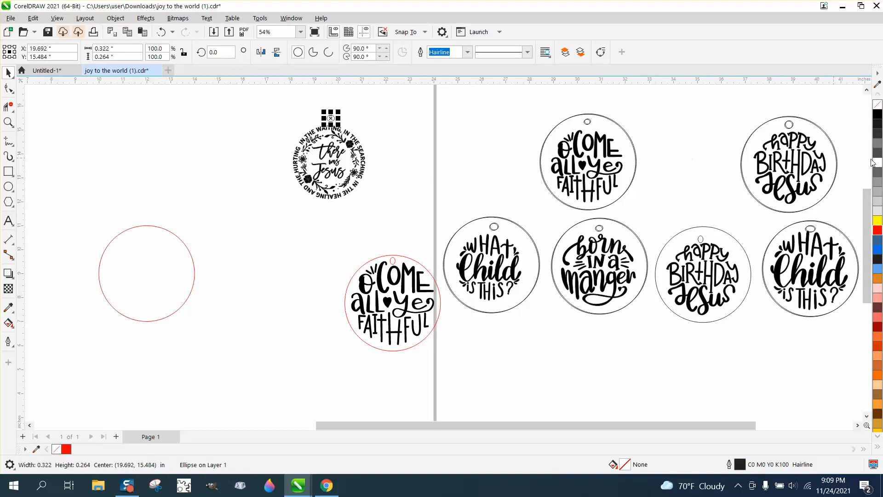
right_click(877, 230)
key(p)
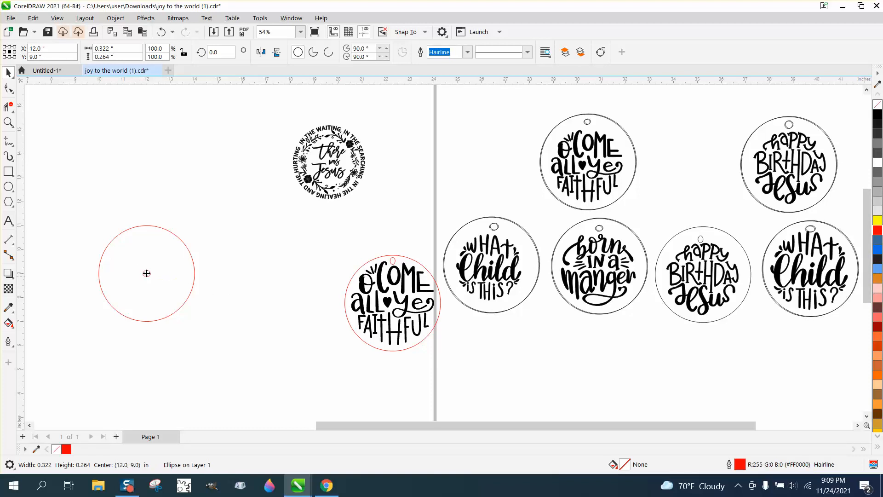
drag(146, 274, 146, 233)
Center the "There was Jesus" wreath design on the page inside the red 4-inch circle
click(341, 185)
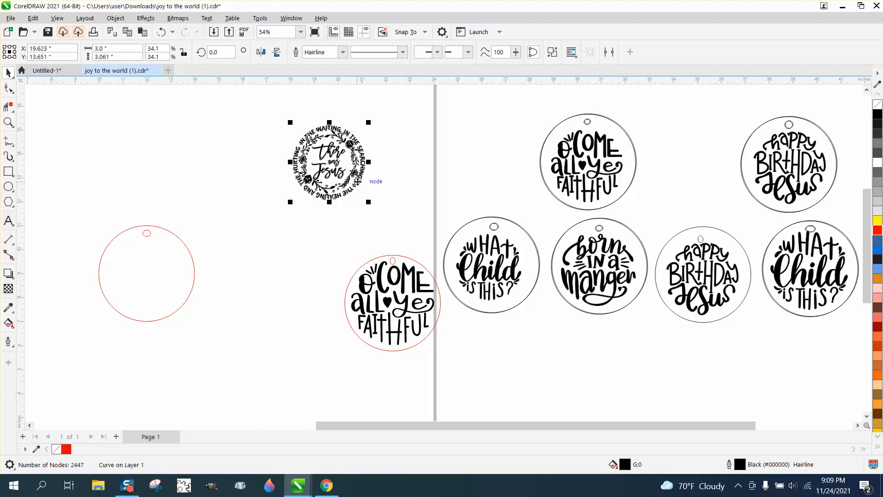
key(p)
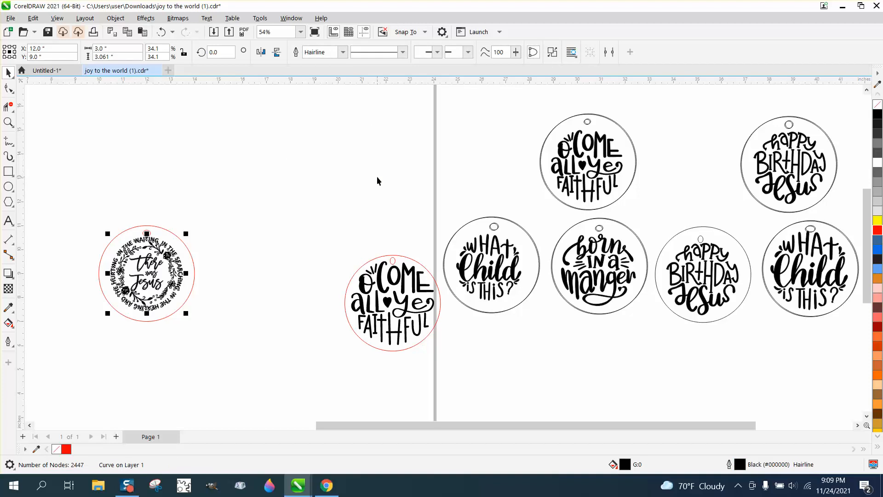
click(9, 122)
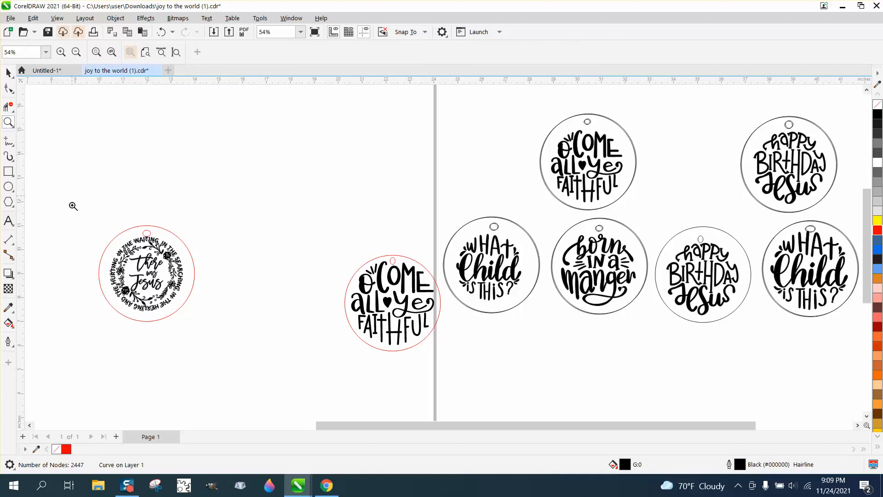
drag(73, 203, 312, 349)
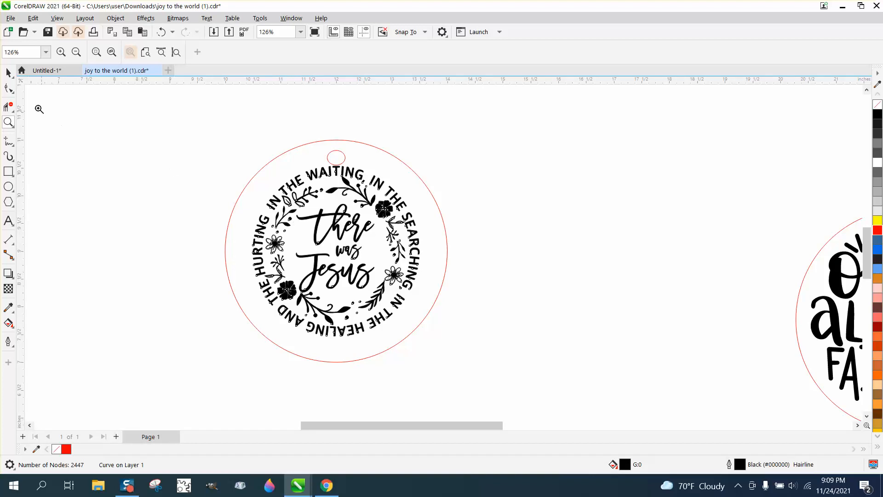
click(8, 73)
Move the tabbed "There was Jesus" ornament onto the page directly beside the untabbed version for comparison
scroll(361, 315, down, 5)
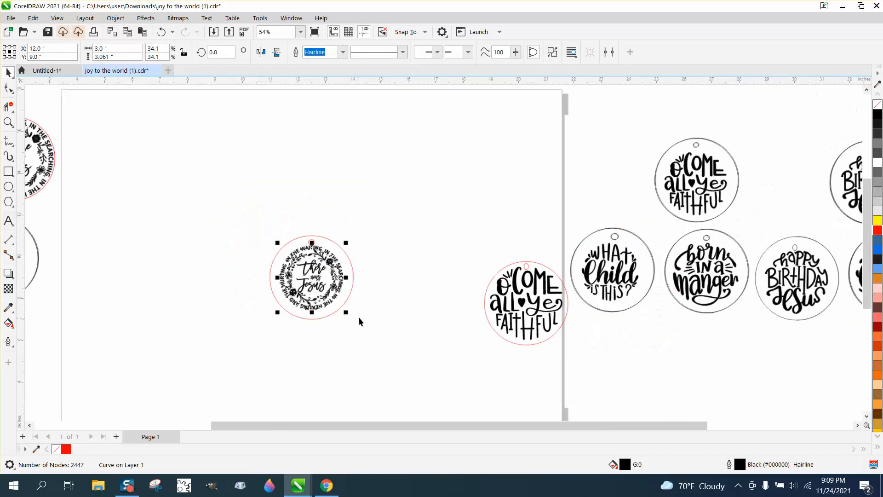
drag(83, 182, 191, 238)
drag(137, 214, 277, 293)
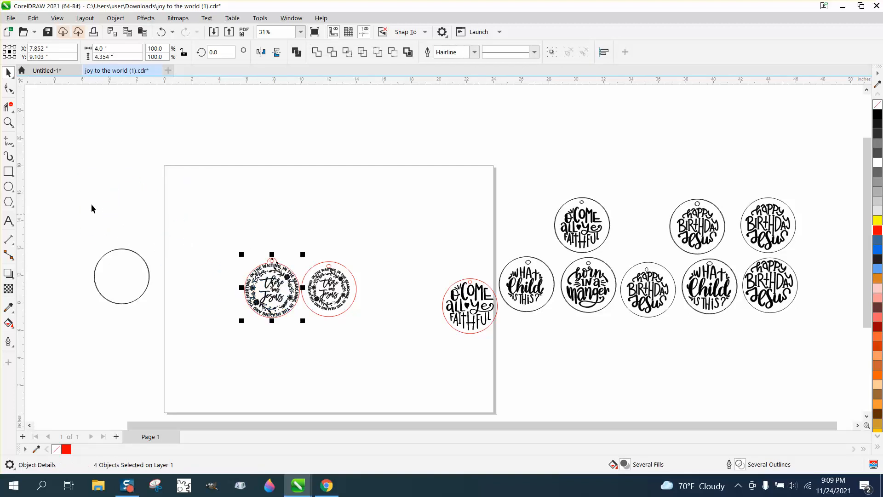
click(8, 122)
drag(229, 242, 403, 345)
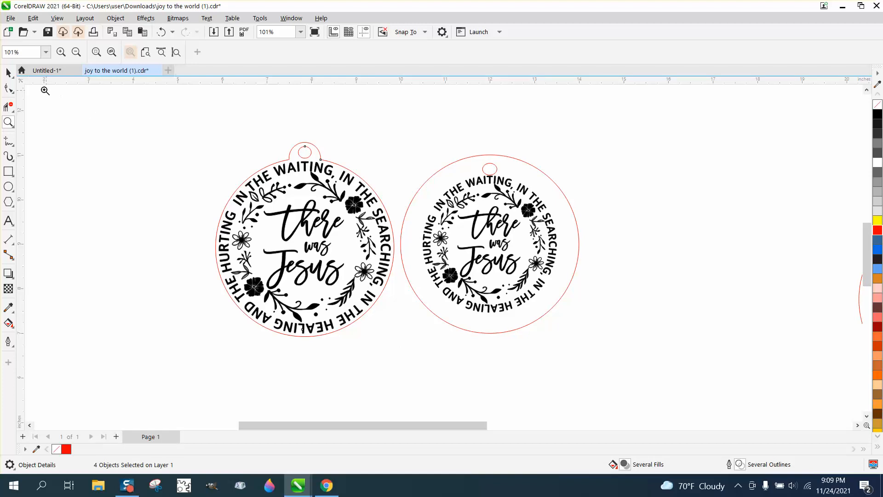
click(8, 73)
click(401, 125)
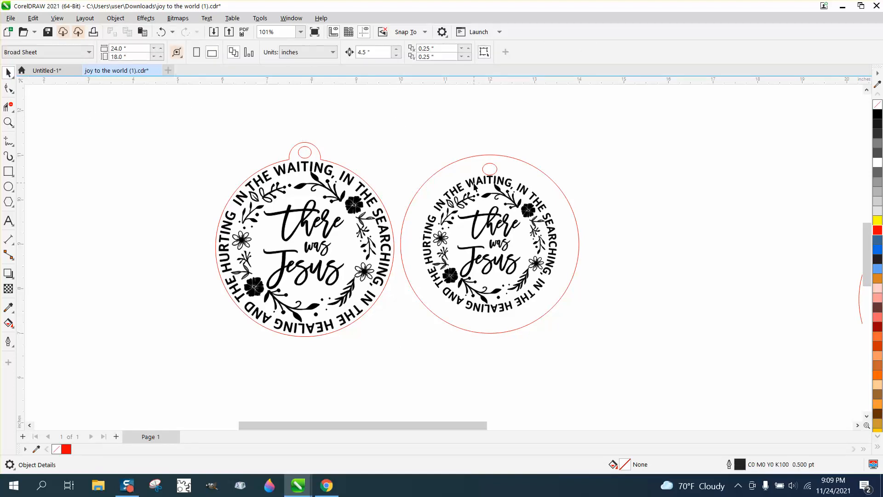
Try removing the outline from the smaller "There was Jesus" design, and undo that change
click(474, 186)
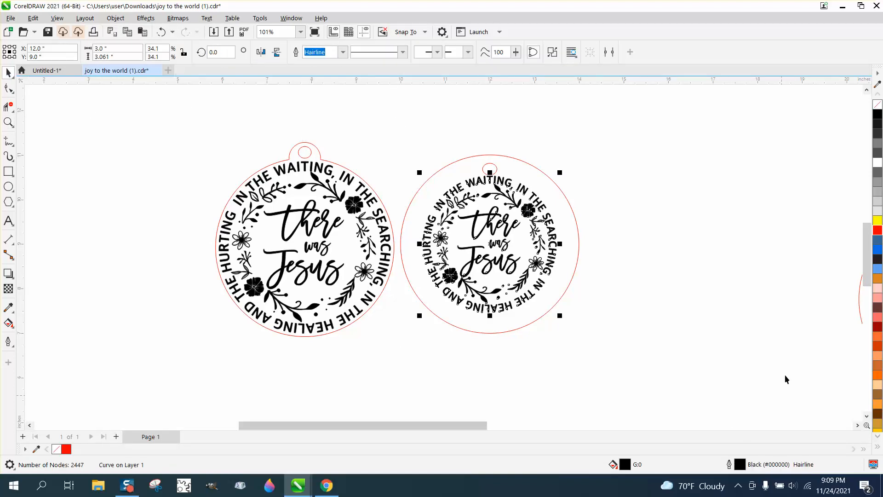
right_click(878, 109)
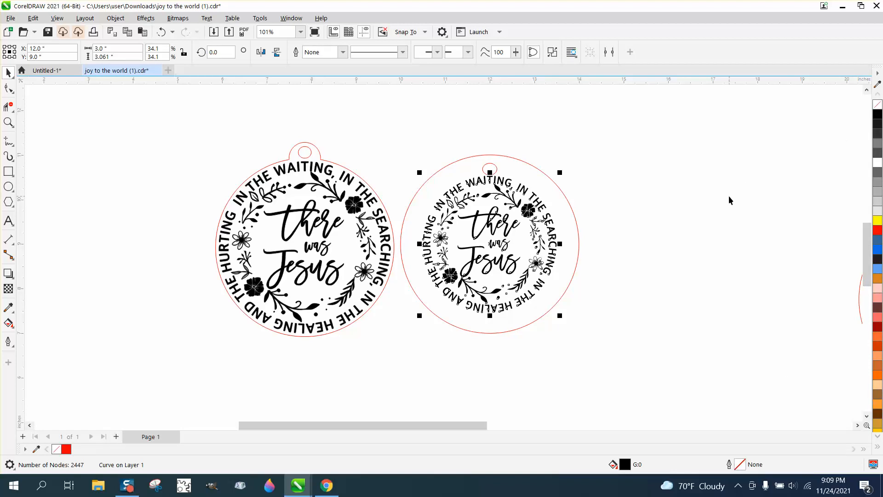
click(635, 206)
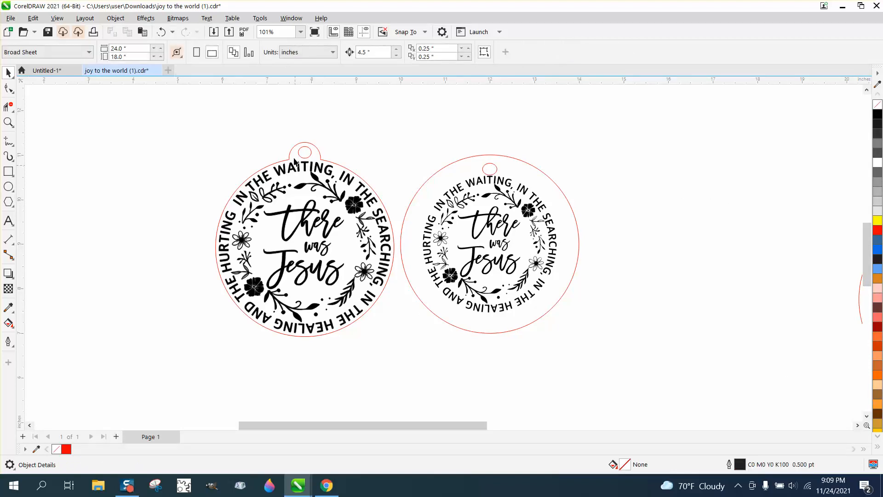
click(162, 33)
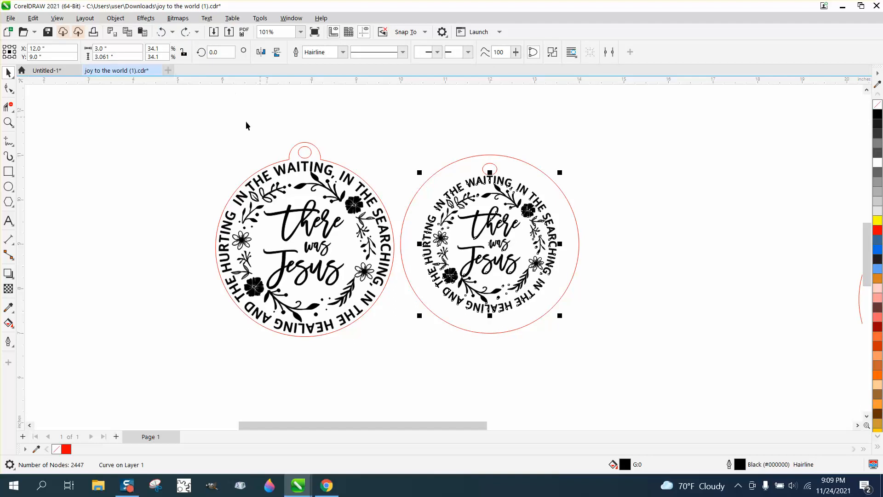
Remove the outline from the smaller "There was Jesus" design, briefly trying a black outline for comparison
click(8, 122)
drag(407, 161, 631, 325)
click(9, 72)
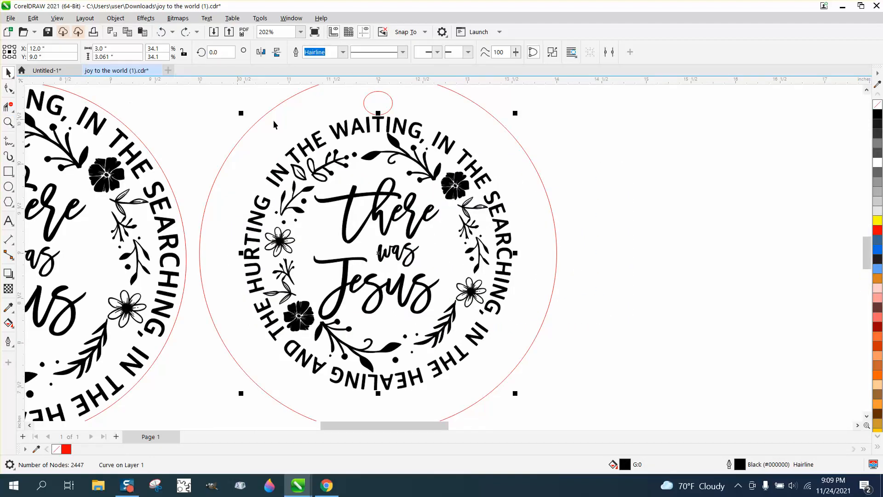
right_click(880, 109)
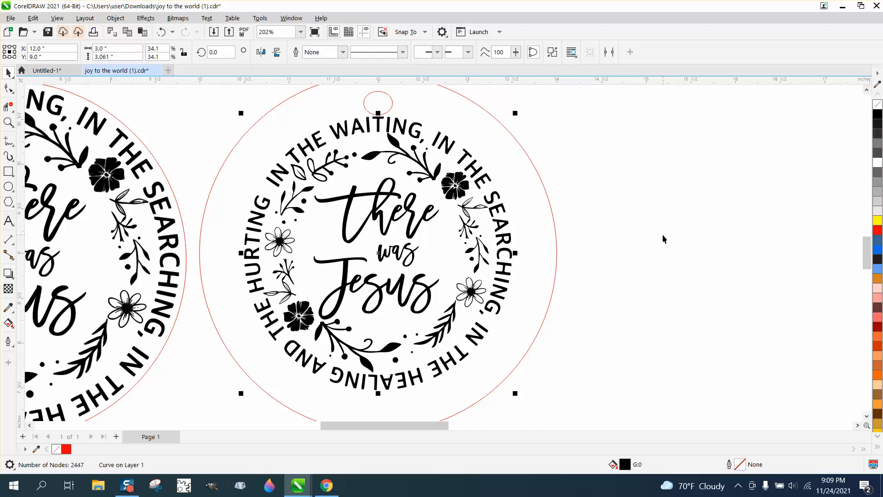
right_click(877, 118)
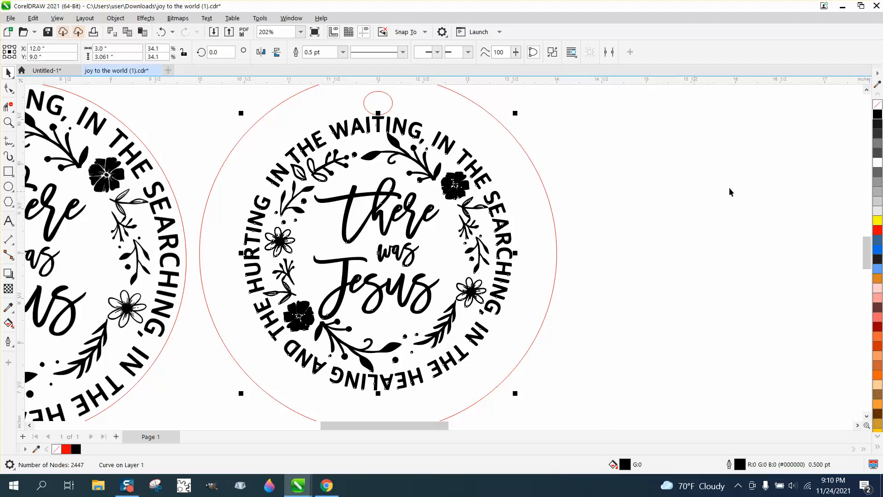
right_click(876, 109)
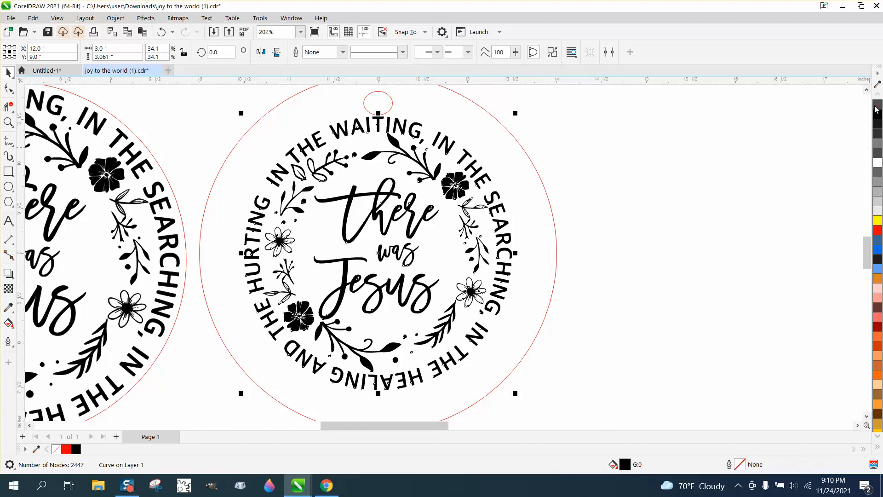
Remove the outline from the larger "There was Jesus" design inside the tabbed ornament
click(122, 175)
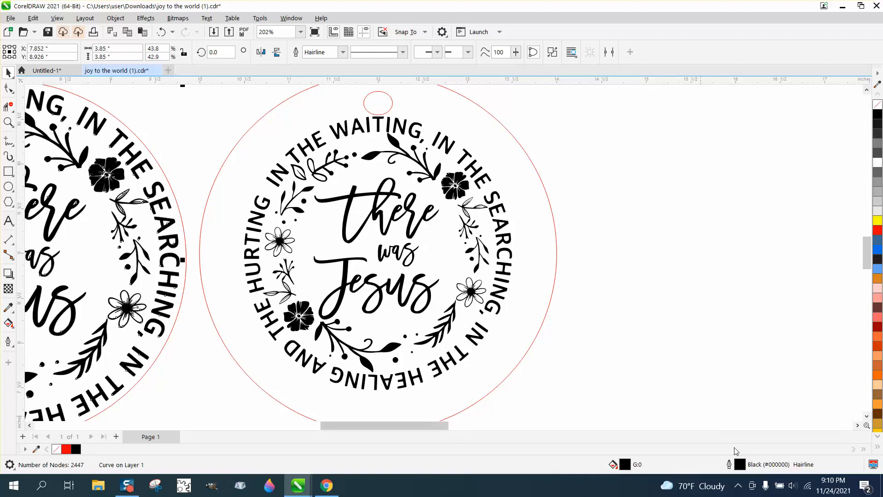
key(F4)
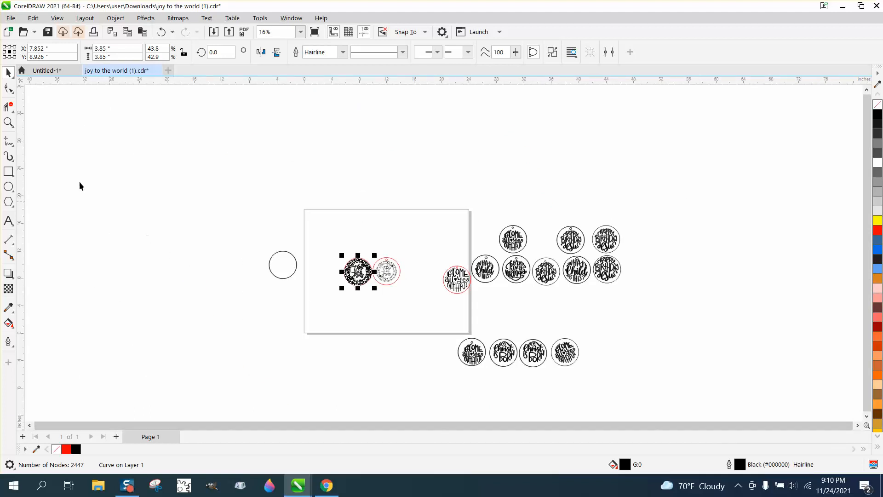
click(9, 122)
drag(371, 285, 427, 306)
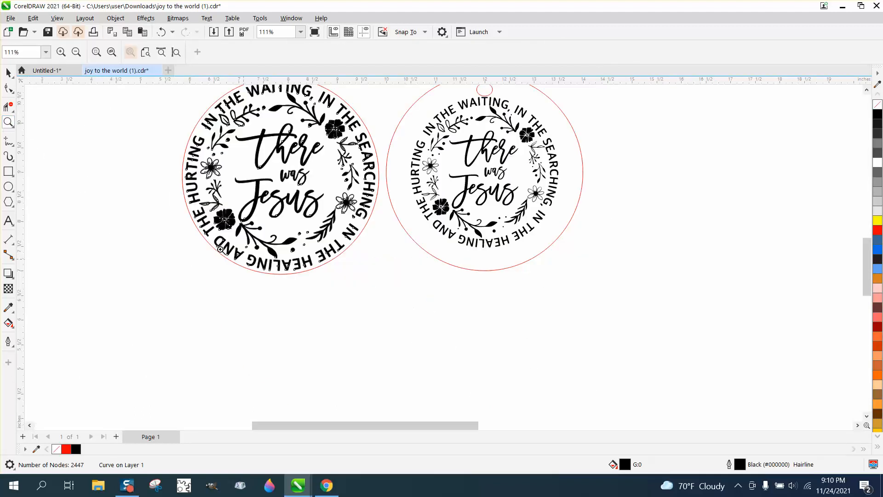
click(8, 73)
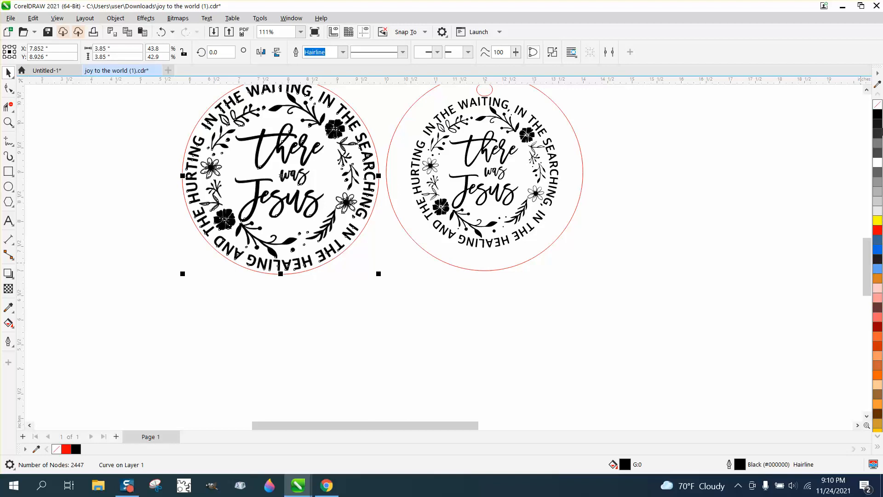
right_click(879, 107)
scroll(490, 377, down, 1)
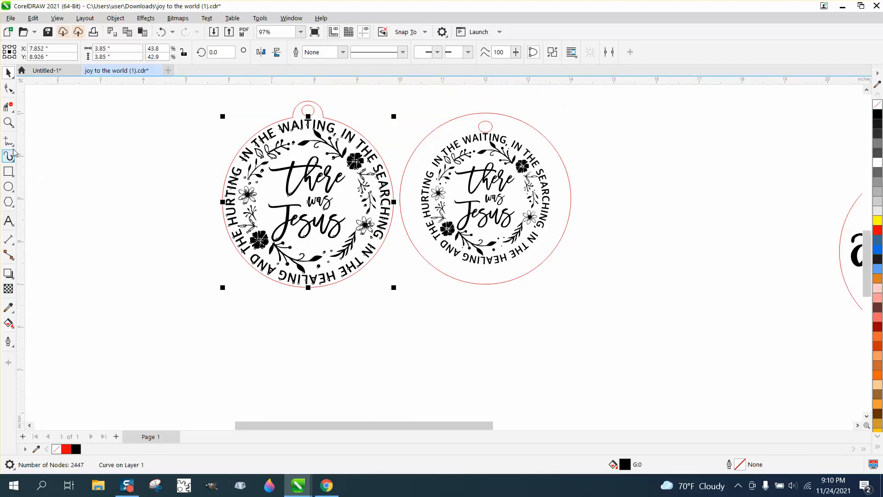
Try to break apart the larger "There was Jesus" design curve, and undo that change
click(8, 122)
drag(257, 146, 387, 231)
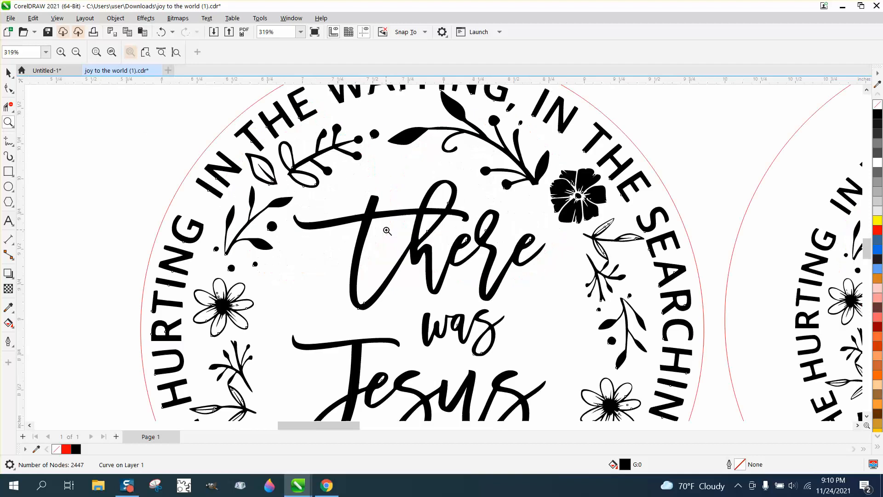
scroll(278, 205, down, 3)
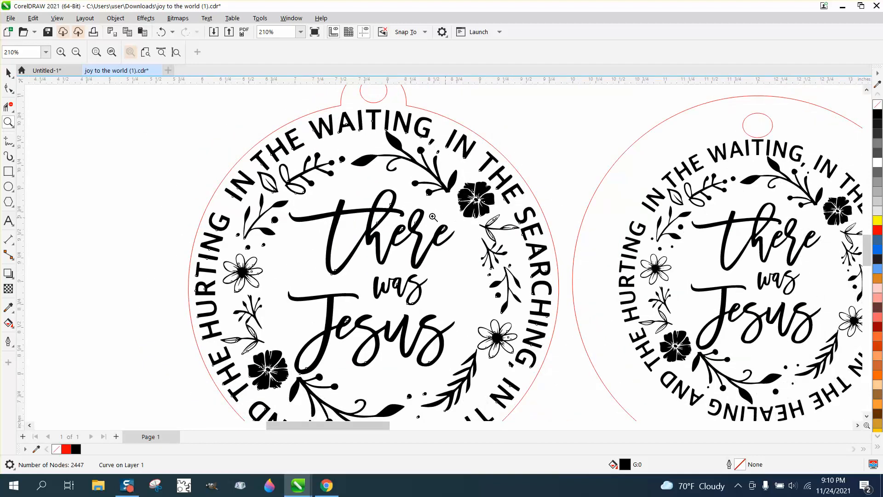
click(9, 73)
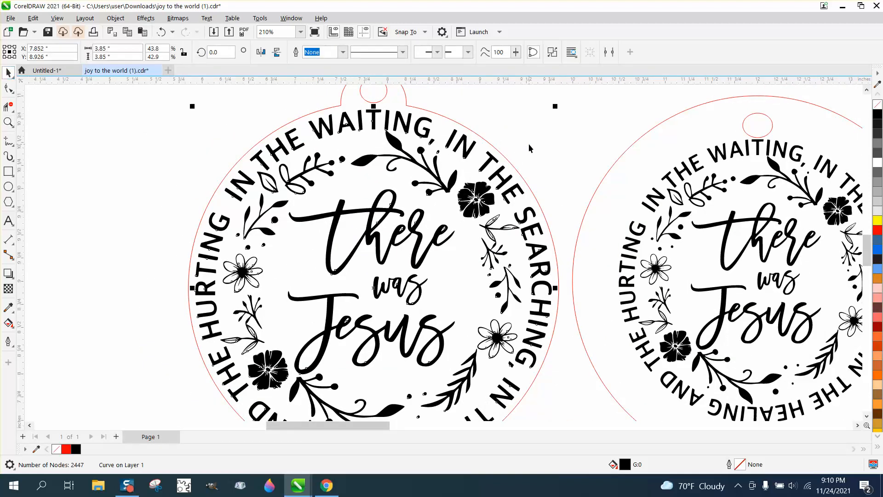
click(114, 18)
mouse_move(227, 199)
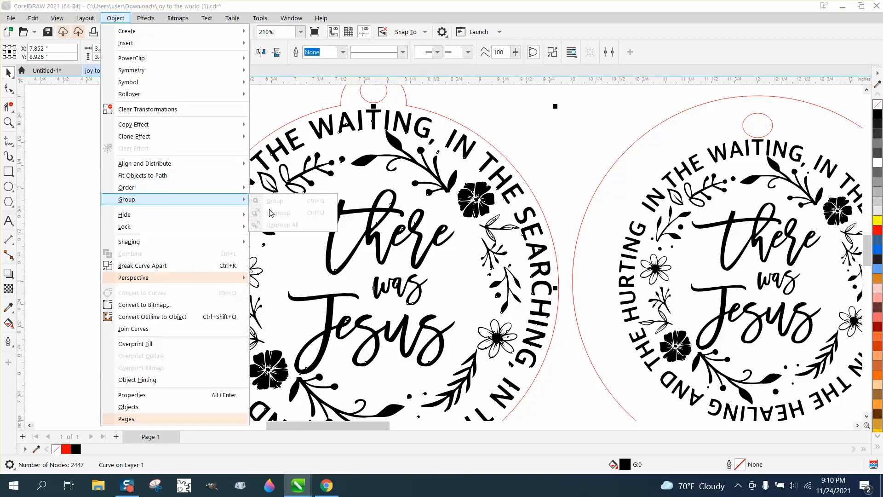
click(168, 266)
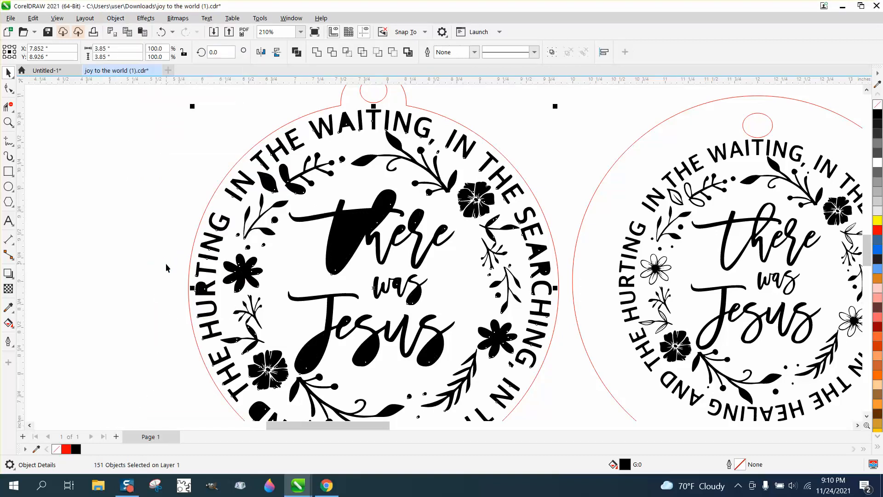
click(156, 31)
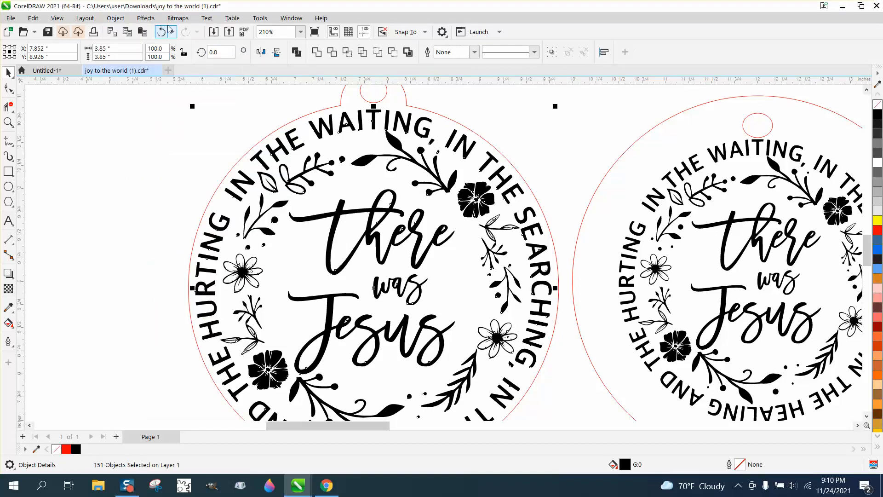
click(514, 103)
click(491, 201)
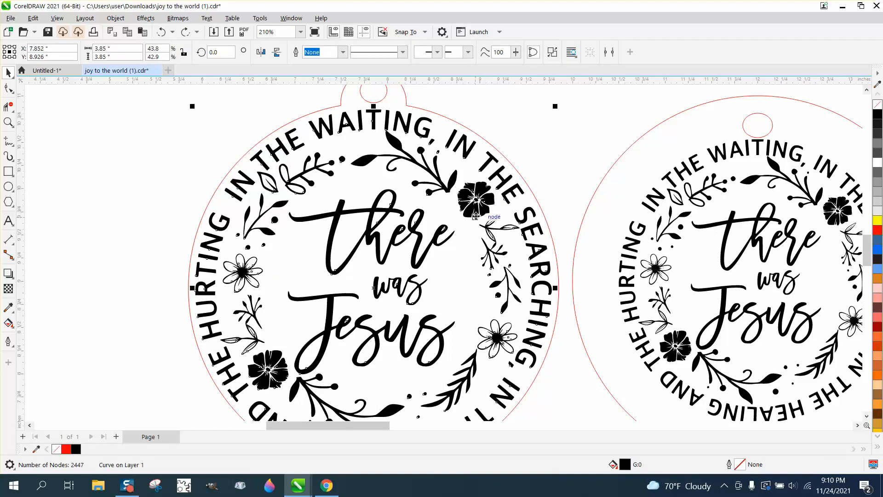
Move the untabbed "There was Jesus" ornament off the page, just above the empty black circle
scroll(475, 217, down, 5)
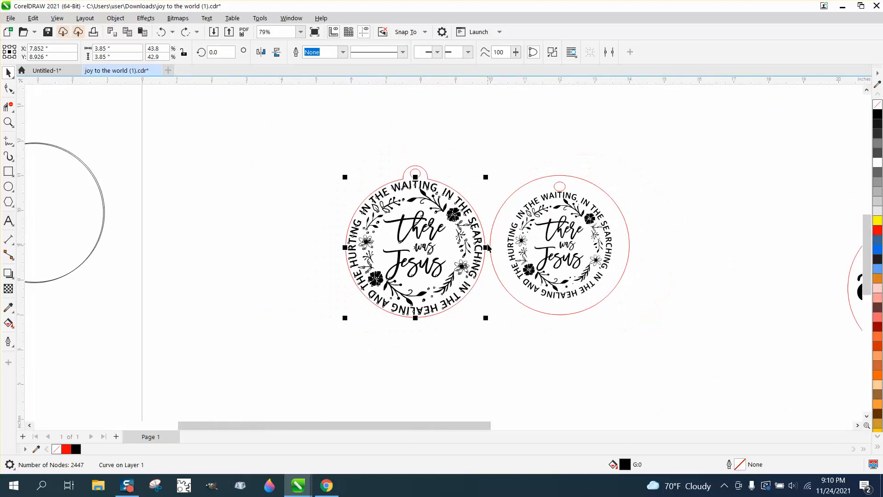
scroll(487, 249, down, 2)
drag(484, 194, 490, 249)
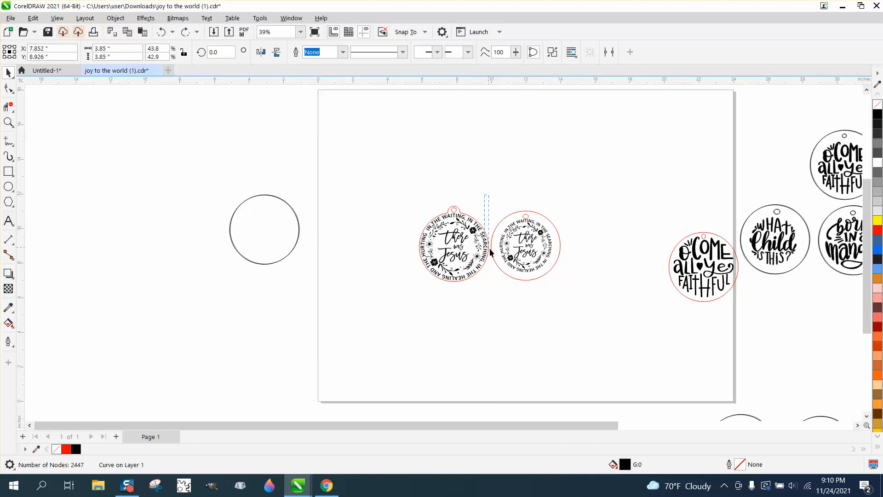
drag(570, 291, 569, 291)
drag(526, 253, 252, 155)
Select the whole tabbed "There was Jesus" ornament and move it into the upper-left corner of the page
drag(400, 177, 529, 299)
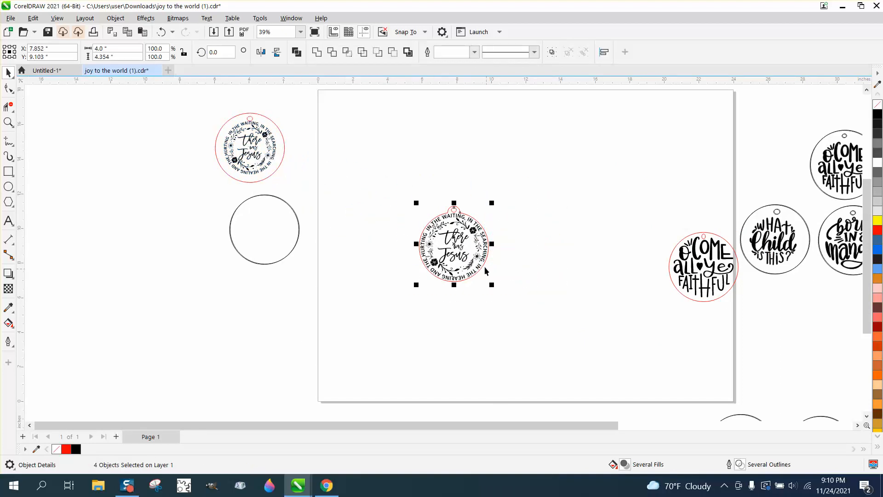
drag(455, 242, 357, 132)
click(8, 122)
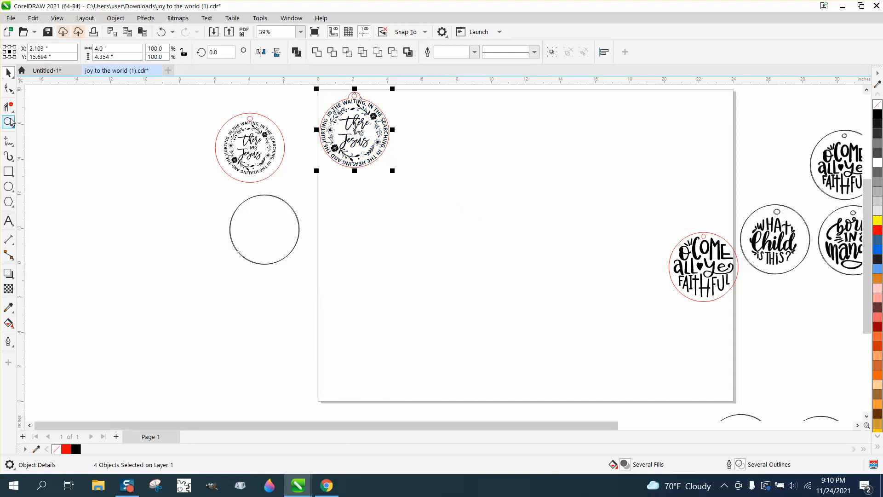
drag(313, 92, 467, 201)
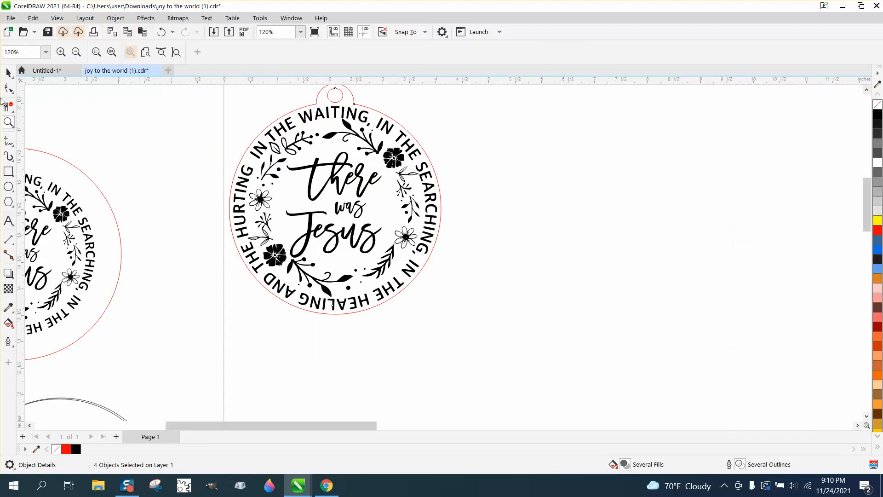
click(8, 72)
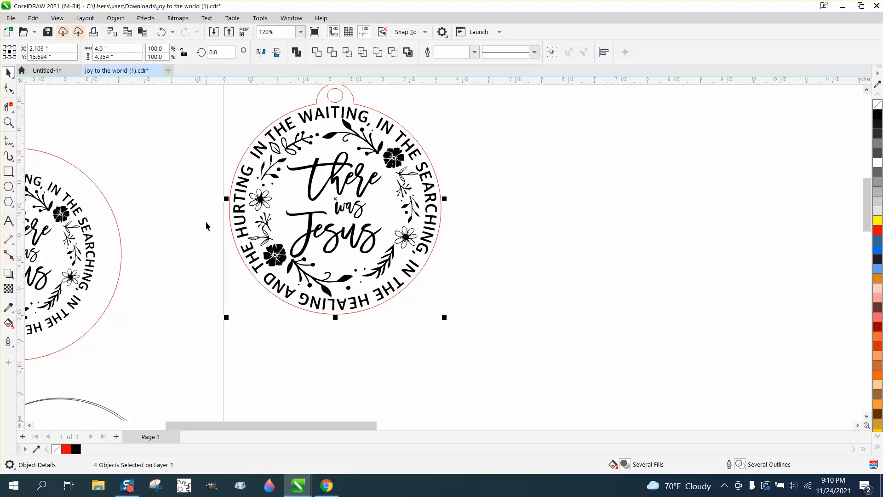
scroll(205, 222, down, 1)
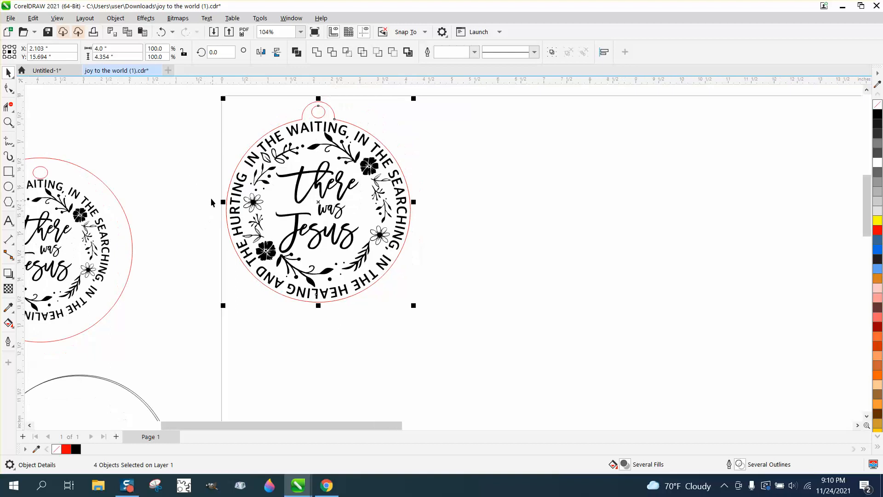
Group the tabbed ornament's red hanging hole with its red 4-inch circle outline
click(126, 97)
click(324, 114)
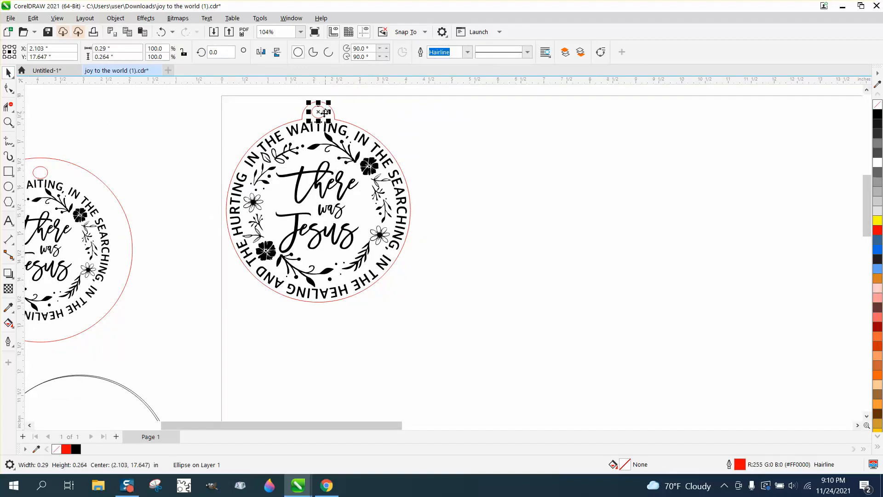
shift+click(353, 126)
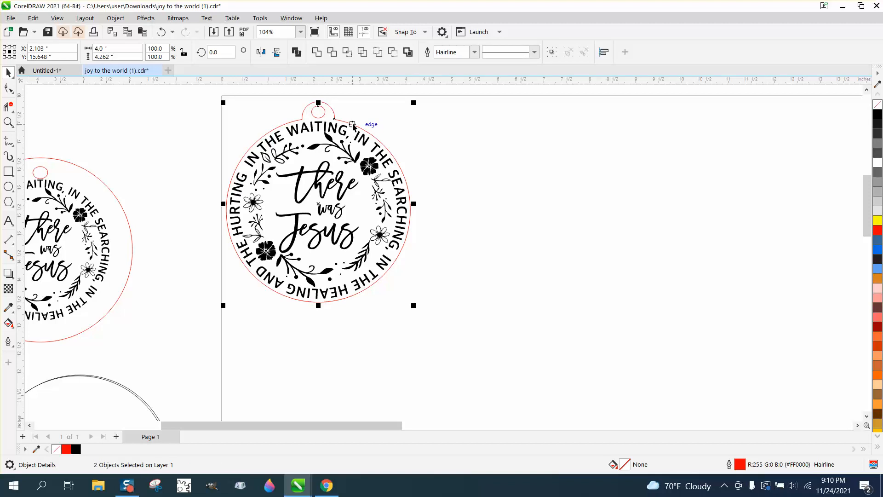
key(ctrl+g)
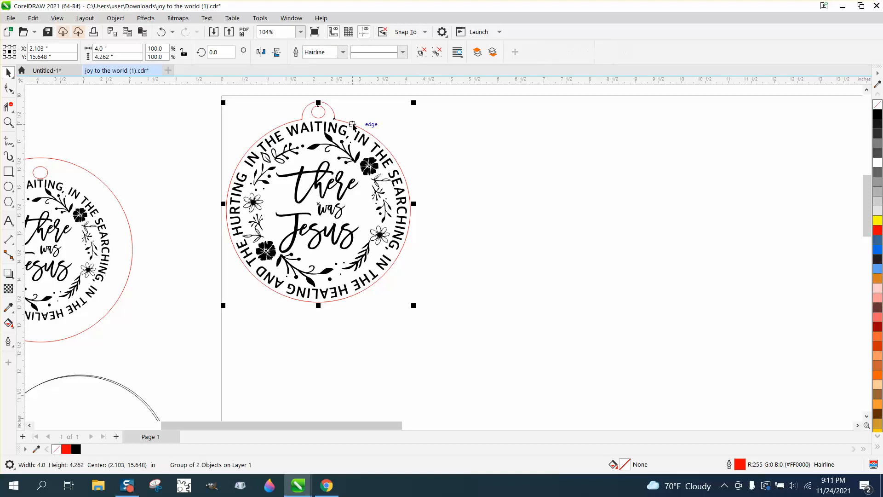
Display the list of all objects in the drawing and deselect the grouped outline
click(293, 19)
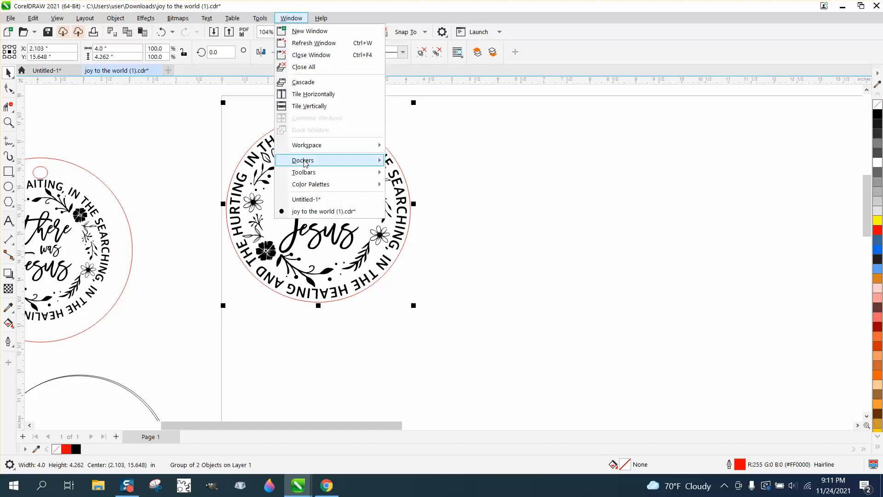
mouse_move(306, 161)
click(425, 37)
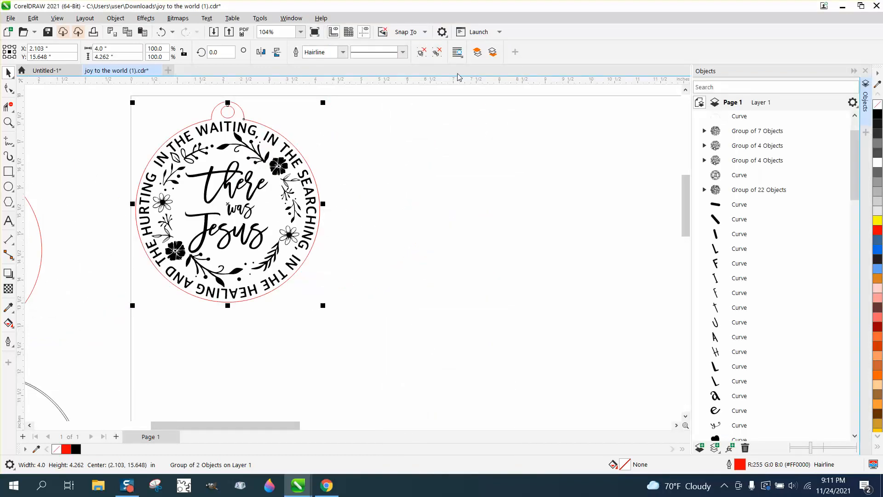
click(435, 165)
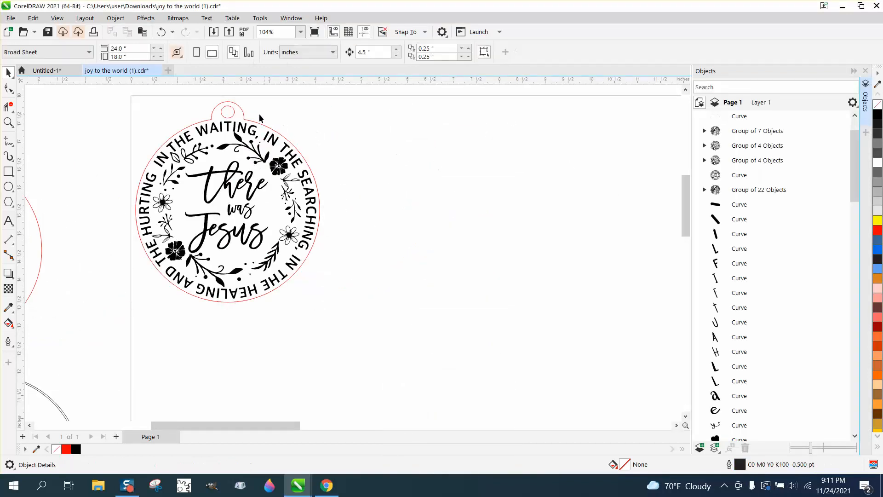
Try to adjust the tab curve around the hanging hole, and undo that change
click(232, 118)
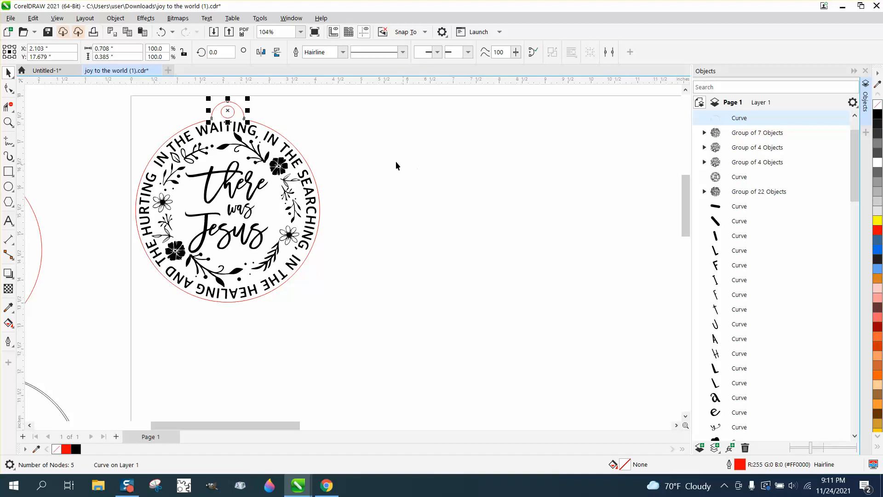
click(333, 134)
drag(245, 118, 252, 111)
click(161, 32)
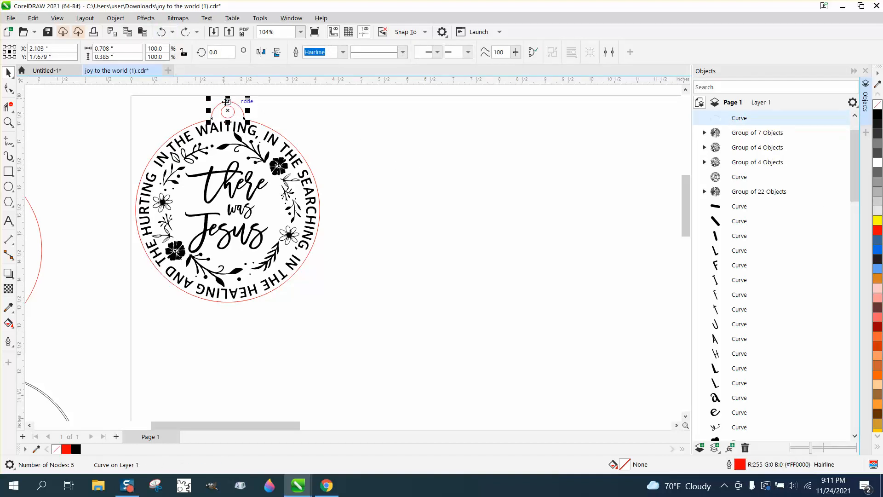
Move the wreath design about 4.5 inches sideways off its cut outline, and weld the tab with the grouped circle and hole
click(288, 127)
click(255, 135)
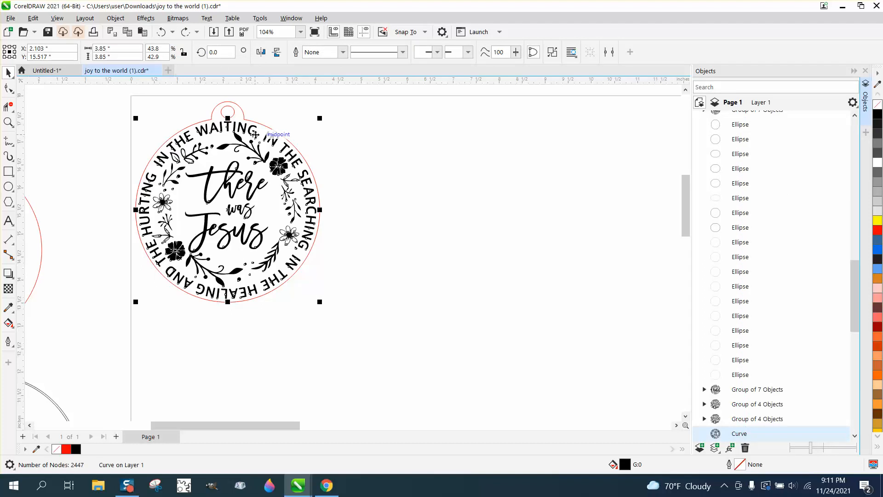
drag(255, 135, 462, 134)
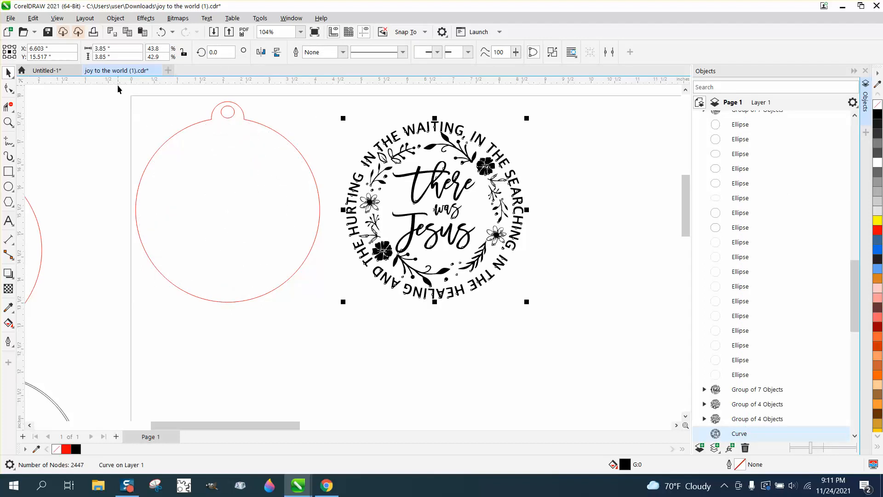
drag(117, 84, 351, 323)
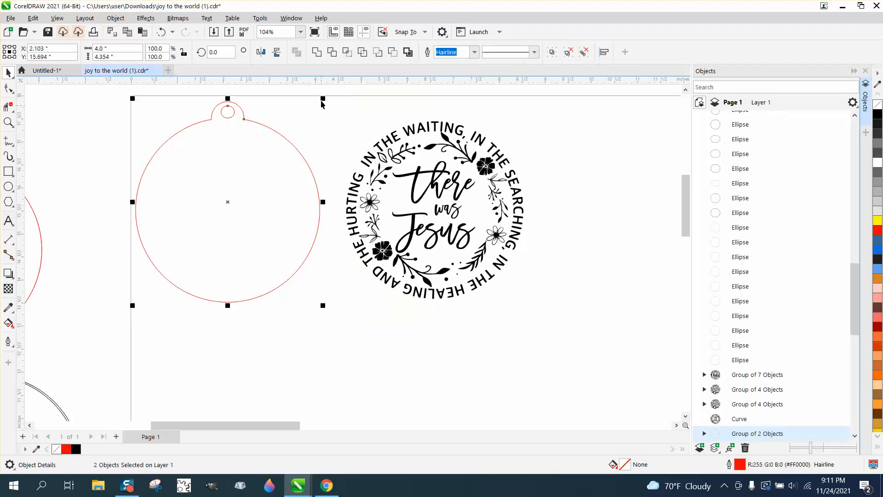
click(316, 53)
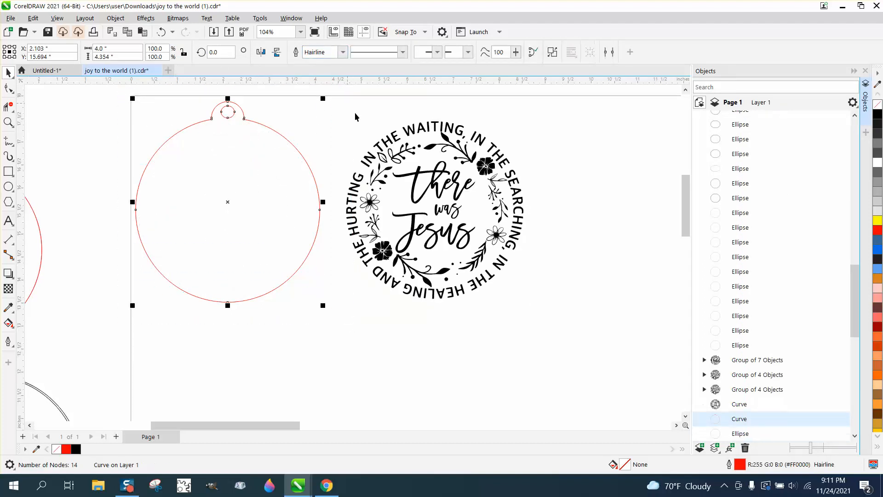
Break the welded ornament outline apart into separate curves and select the tab arc alone
click(334, 252)
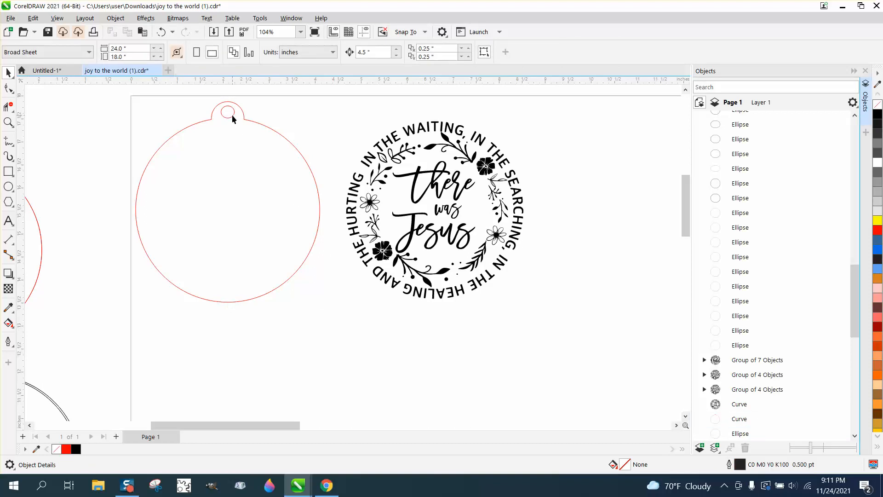
click(231, 116)
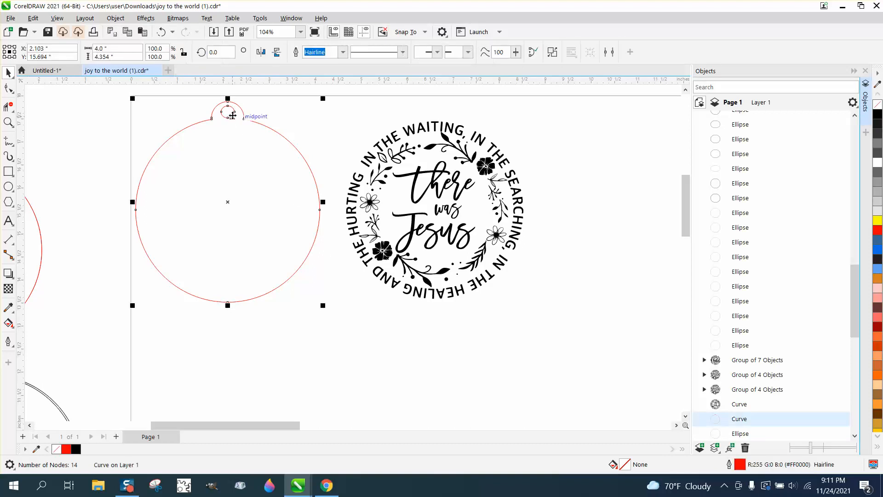
click(121, 19)
click(171, 264)
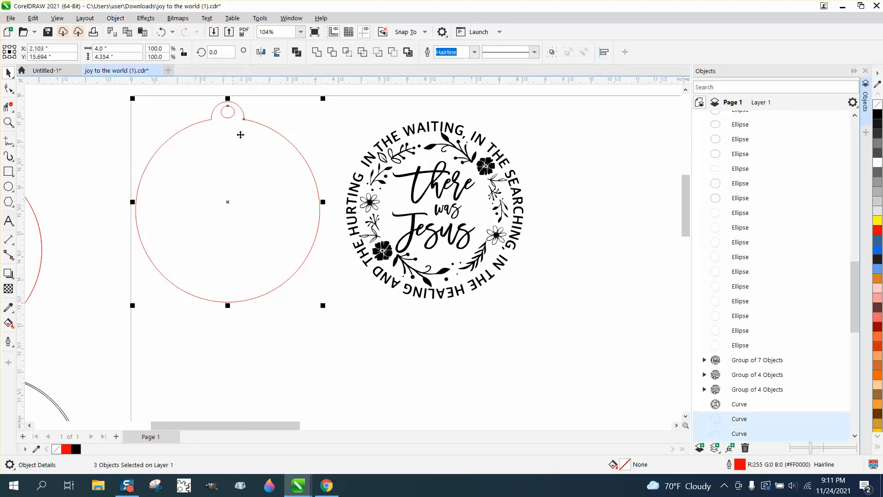
click(245, 116)
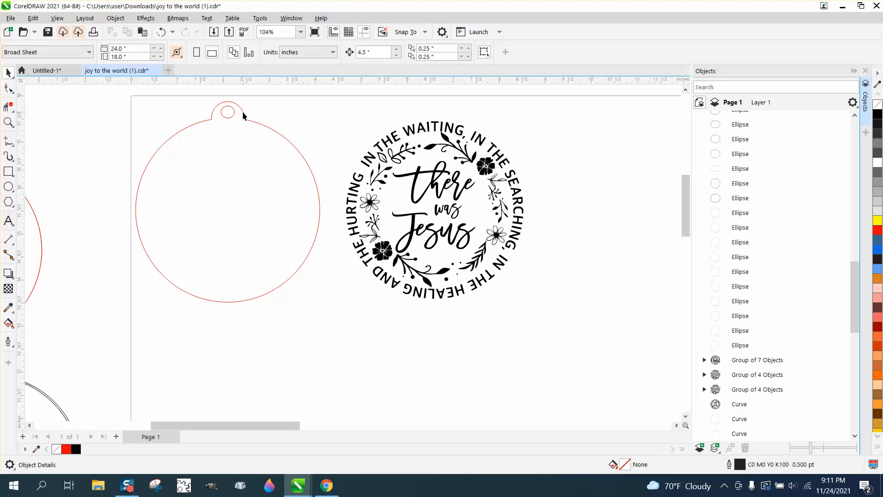
click(241, 111)
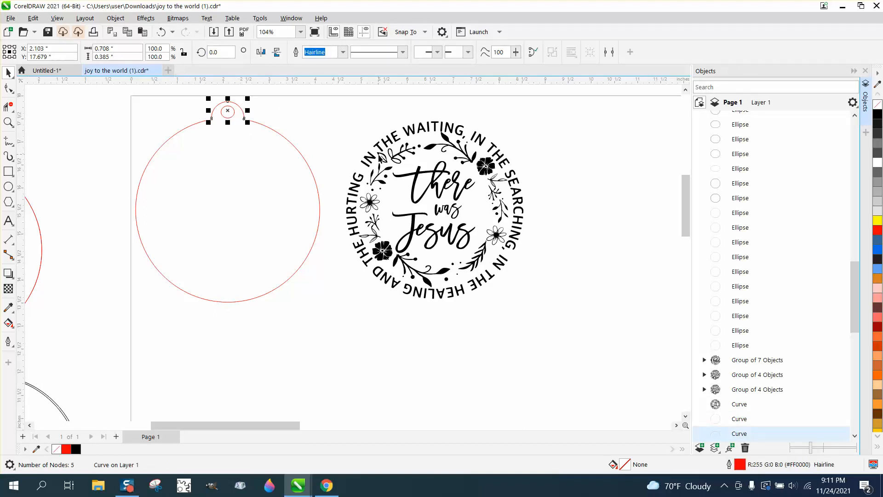
Create one shape with Smart Fill from the area inside the tabbed outline and move it 9 inches sideways past the wreath design
scroll(382, 155, down, 1)
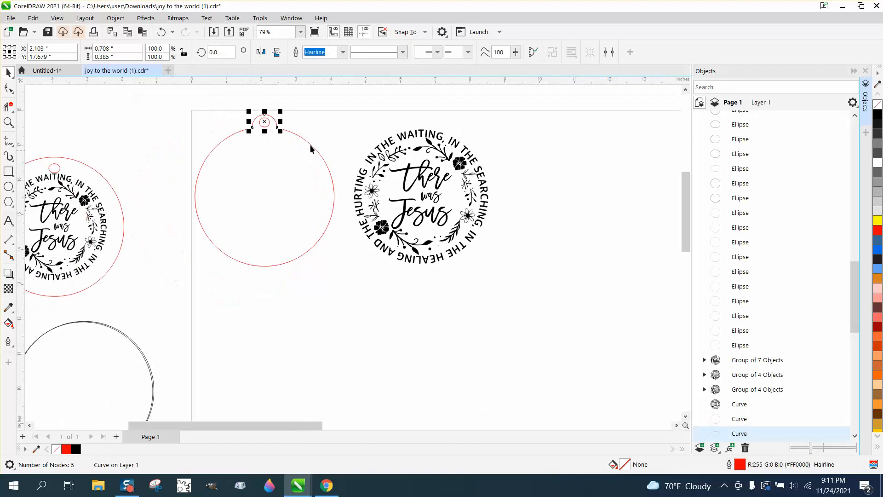
click(9, 323)
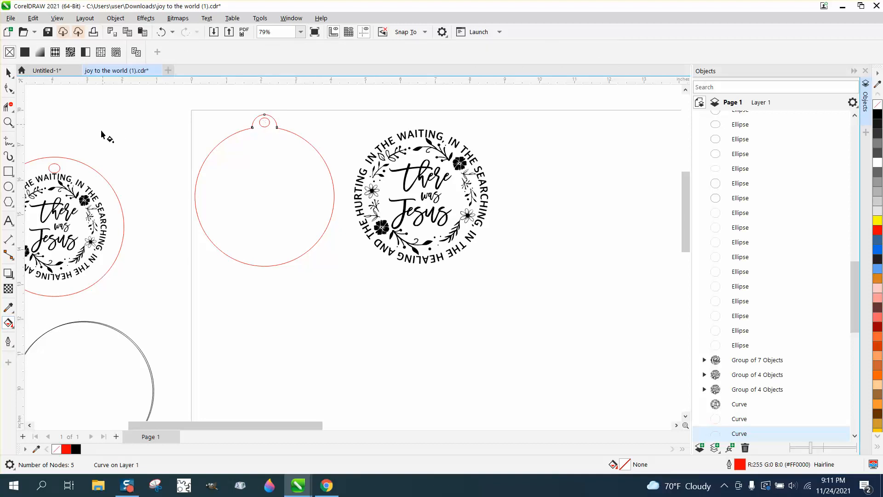
scroll(12, 328, up, 1)
click(13, 328)
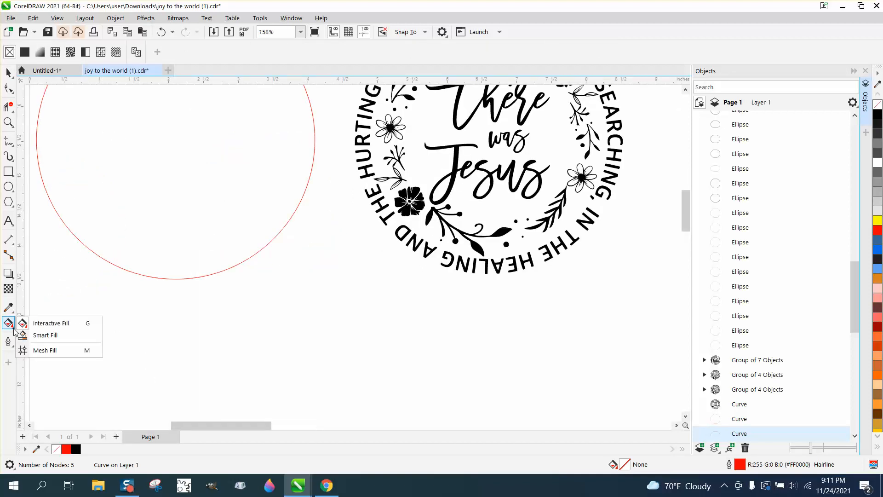
click(40, 335)
click(161, 223)
scroll(290, 309, down, 1)
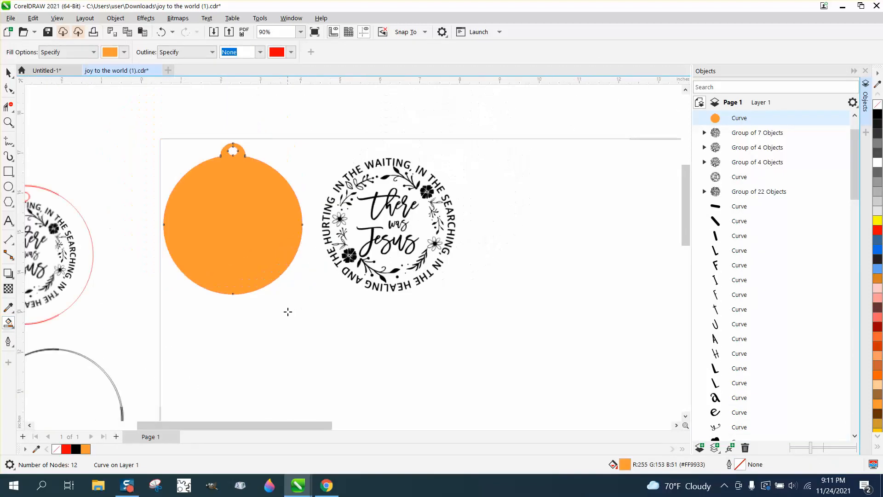
click(11, 75)
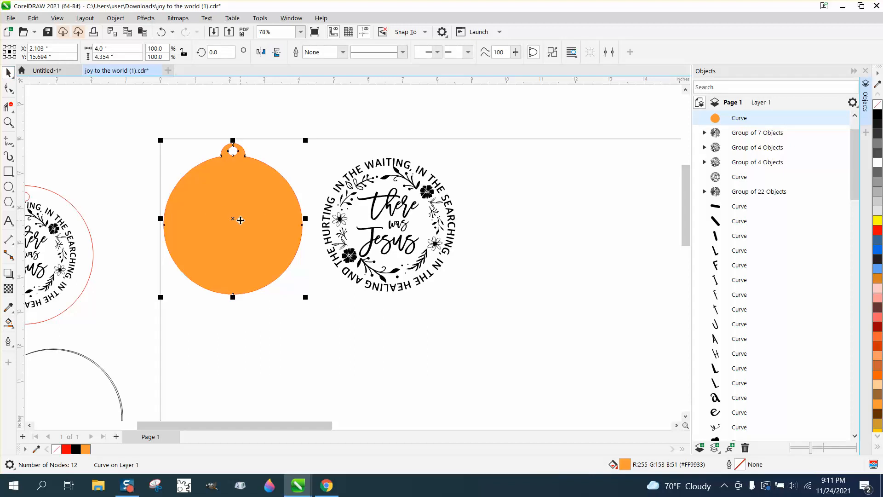
key(Right)
key(Right)
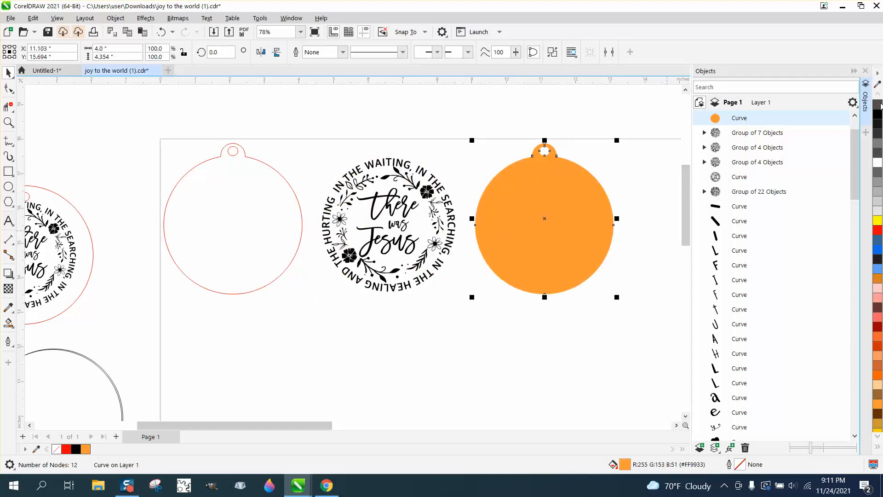
Change the filled shape to an unfilled red outline and delete the original tabbed outline pieces
click(878, 103)
right_click(877, 229)
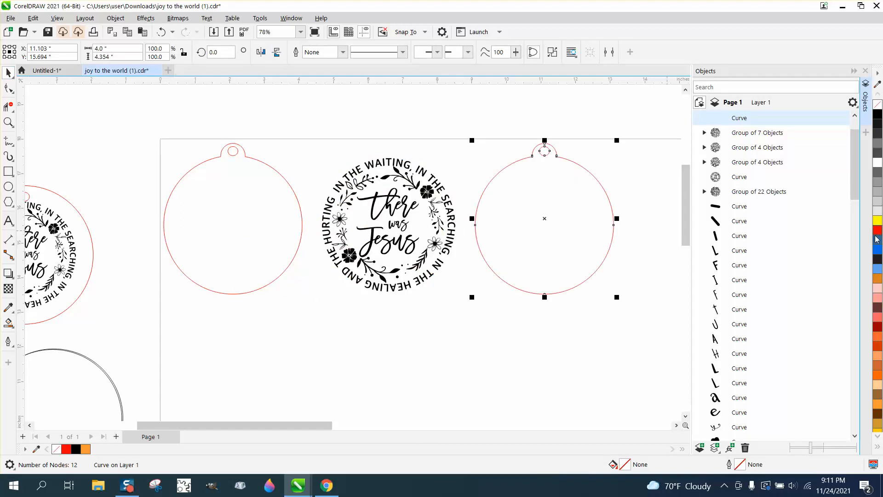
drag(157, 123, 316, 302)
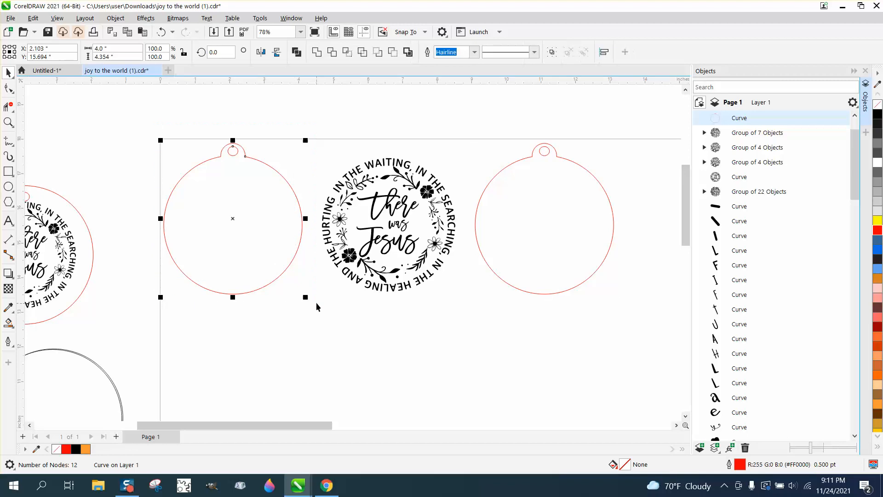
key(Delete)
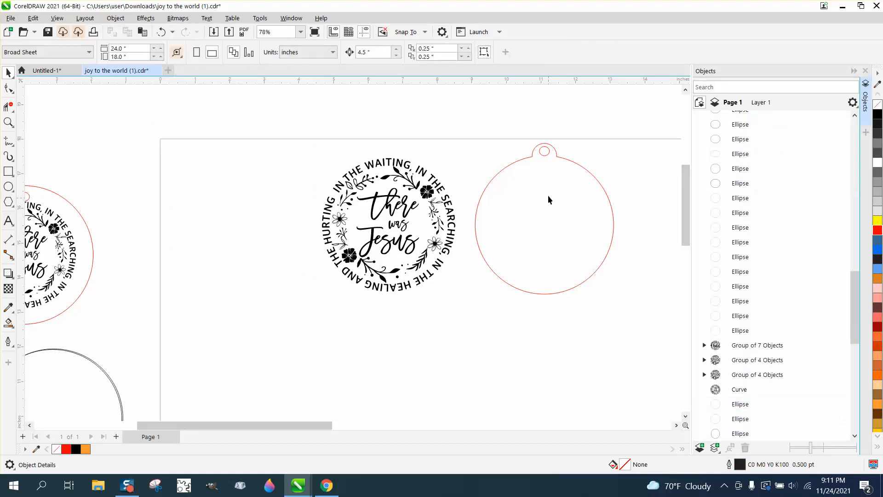
Break the new red outline apart and select the hanging hole and tabbed circle individually to check their separation
click(545, 156)
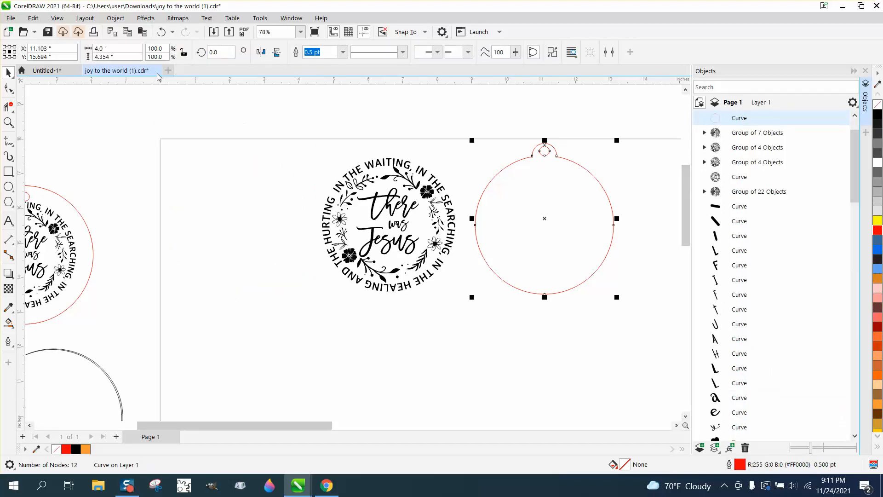
click(116, 18)
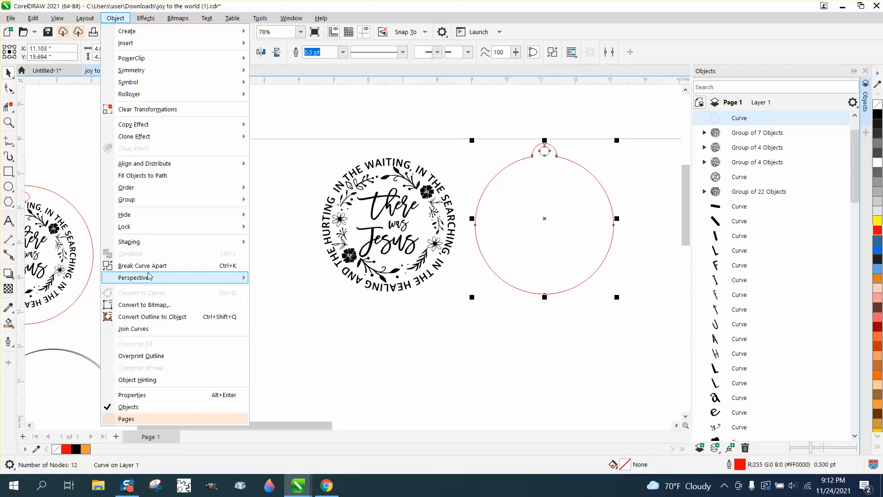
click(148, 276)
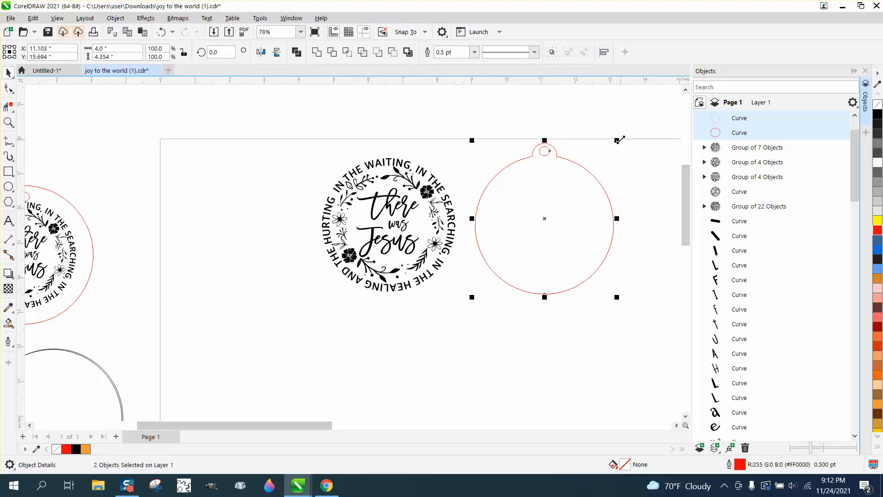
click(548, 153)
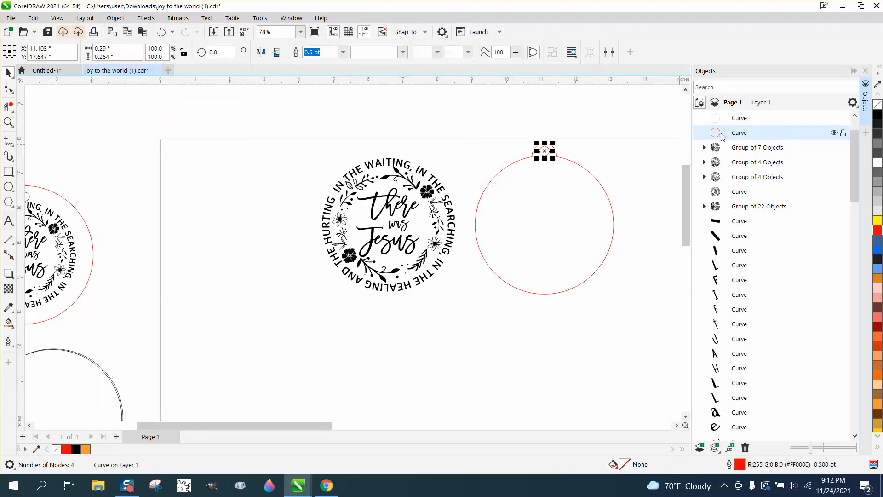
click(598, 182)
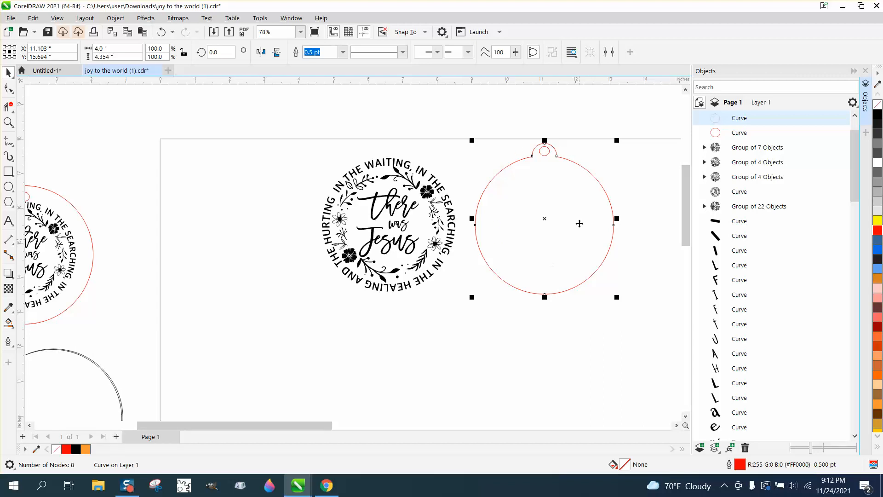
click(618, 149)
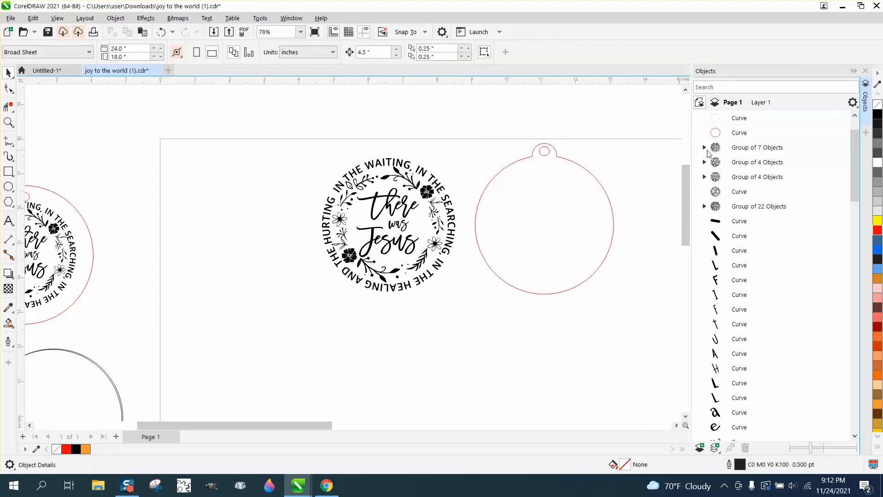
click(718, 137)
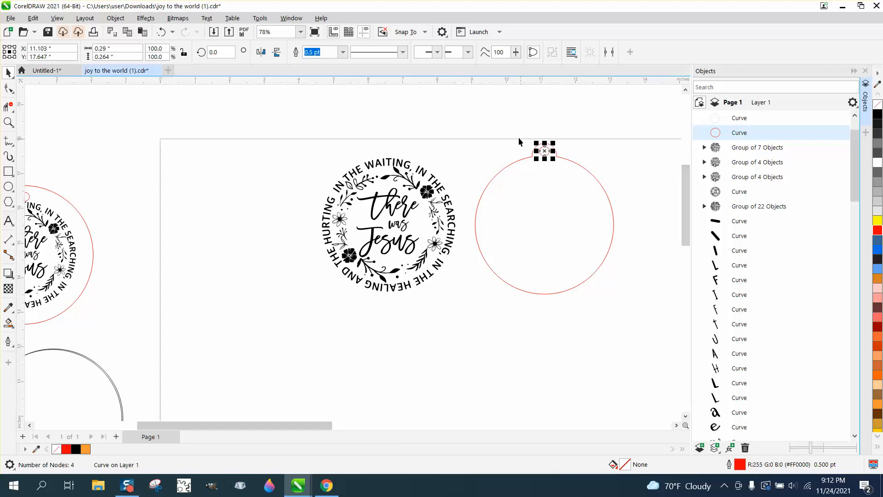
Move the tabbed outline and hole 4.5 inches back around the wreath design, and place the whole ornament in the page's upper-left corner
drag(472, 122, 636, 309)
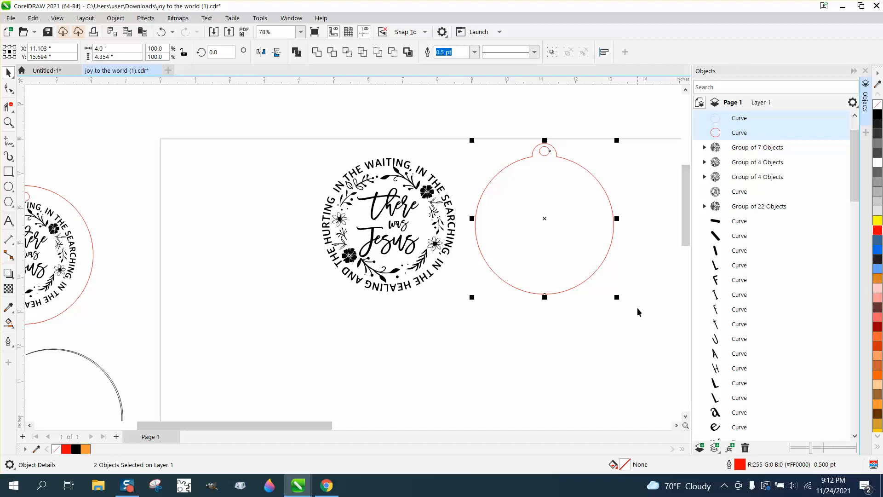
key(Left)
drag(305, 129, 490, 314)
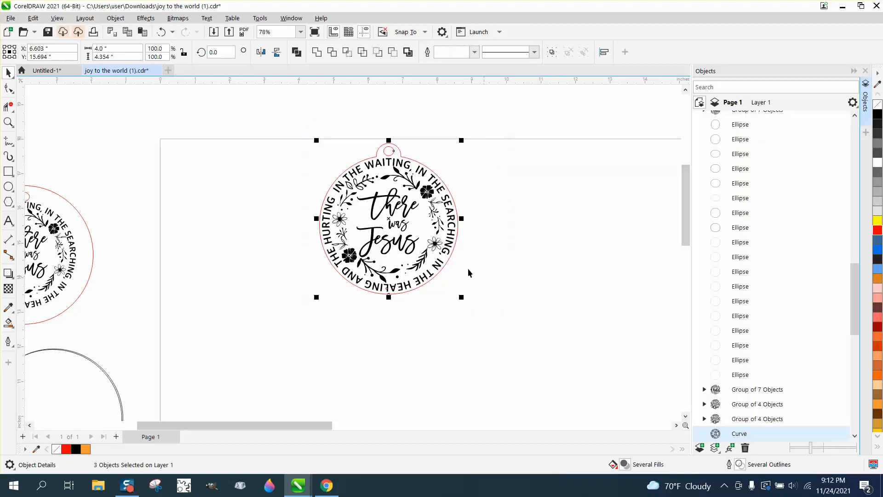
drag(390, 219, 237, 221)
click(305, 133)
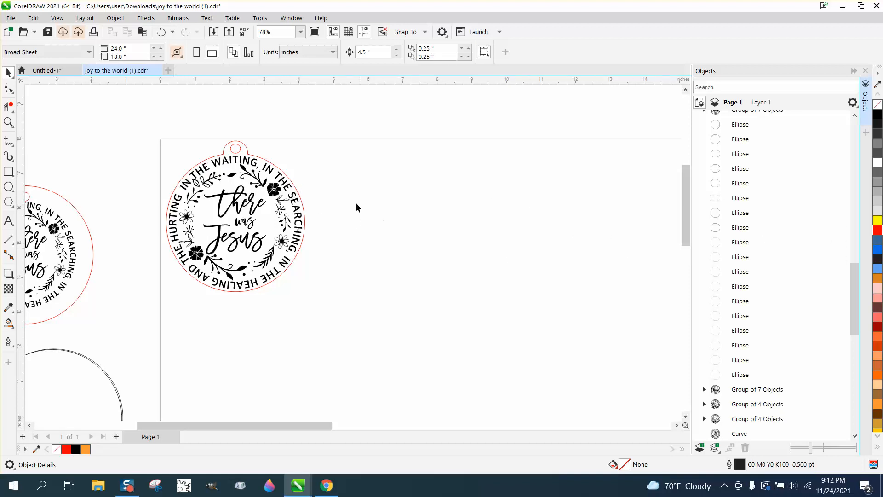
Examine which object list entries belong to the ornament's hole, tabbed outline and wreath design, and inspect one of the ellipses
click(238, 149)
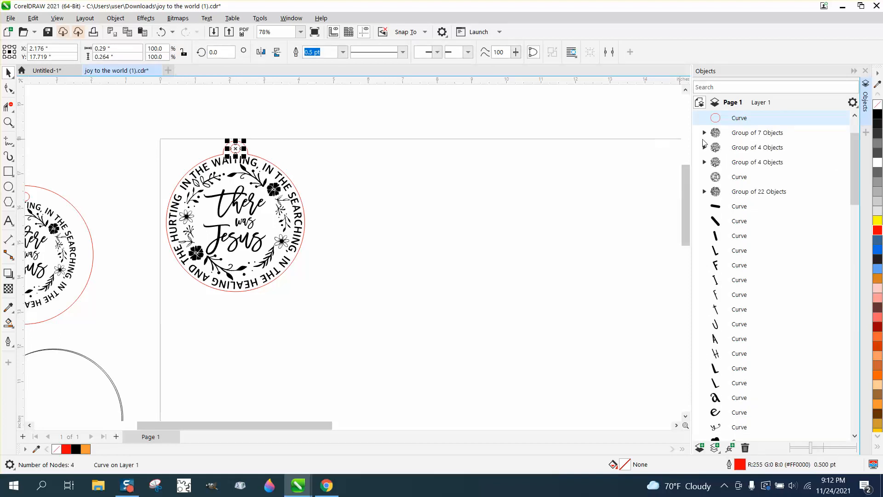
click(269, 161)
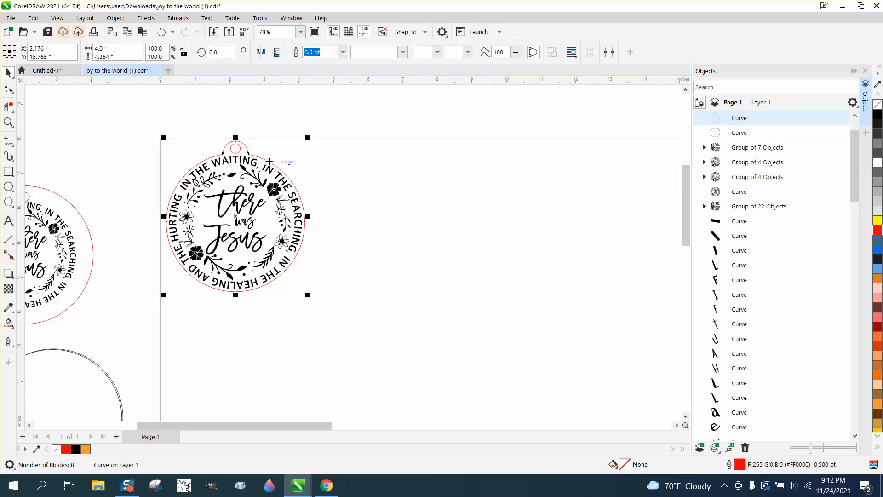
ctrl+click(743, 136)
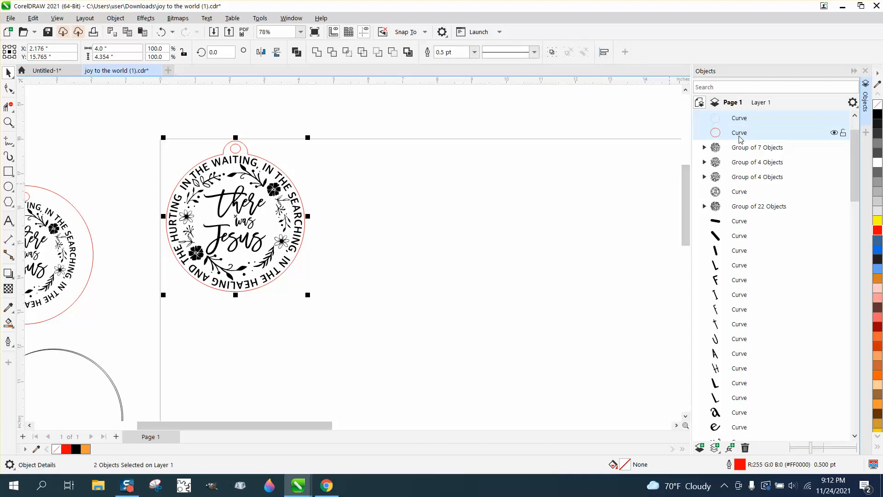
right_click(464, 149)
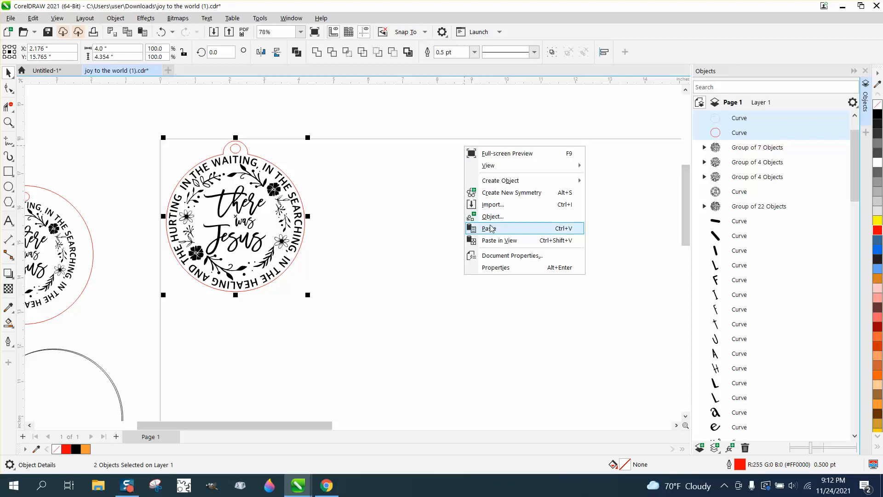
click(414, 202)
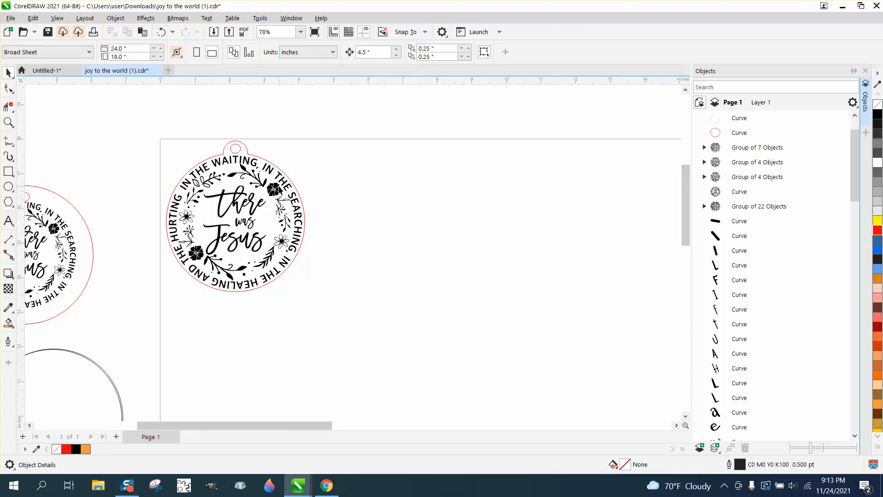
click(277, 188)
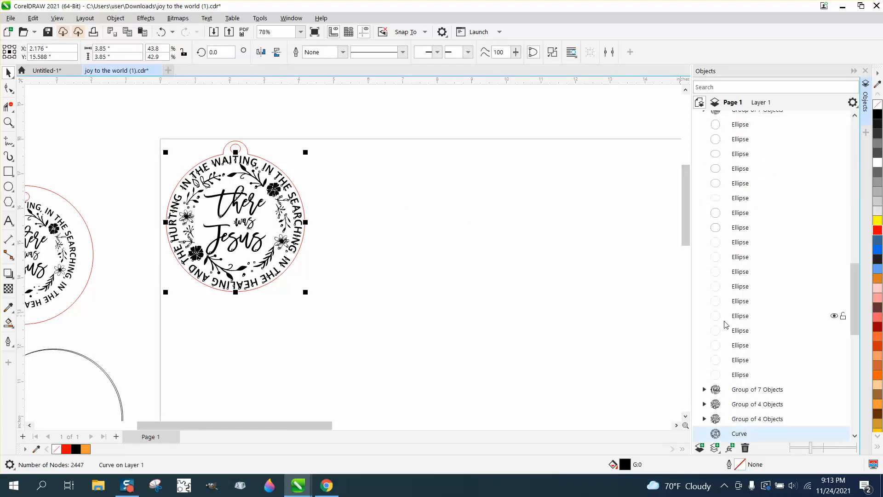
click(633, 308)
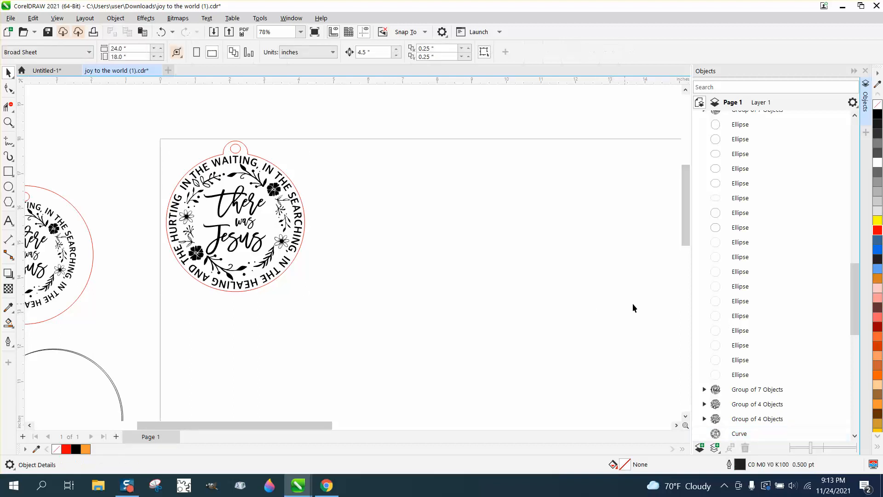
click(739, 290)
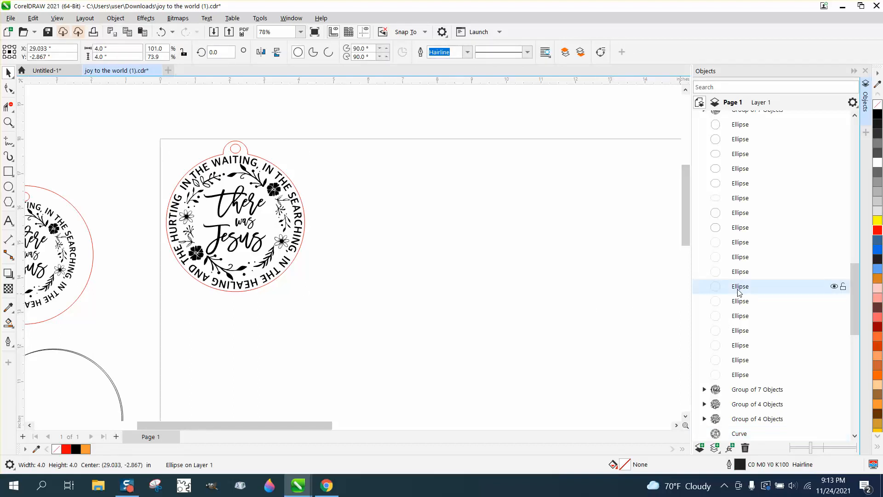
click(503, 279)
Delete all other ornaments and circles on and around the page, keeping only the tabbed wreath ornament
scroll(504, 279, down, 4)
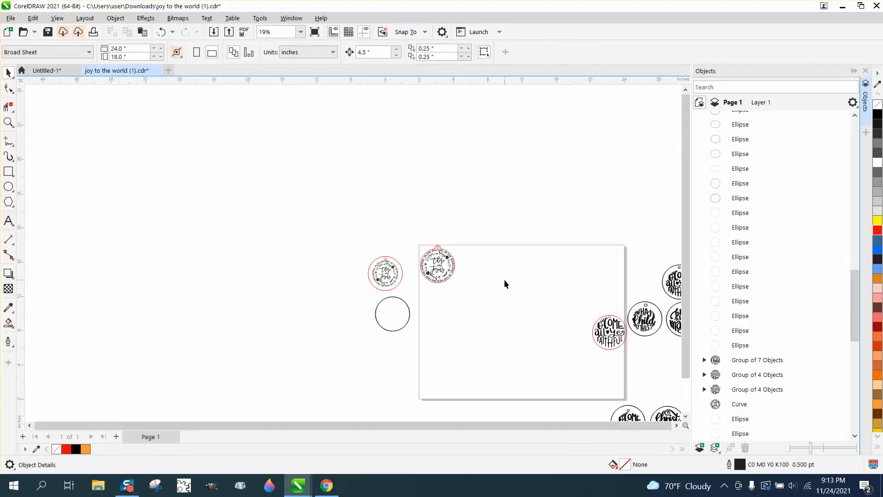
scroll(505, 280, down, 2)
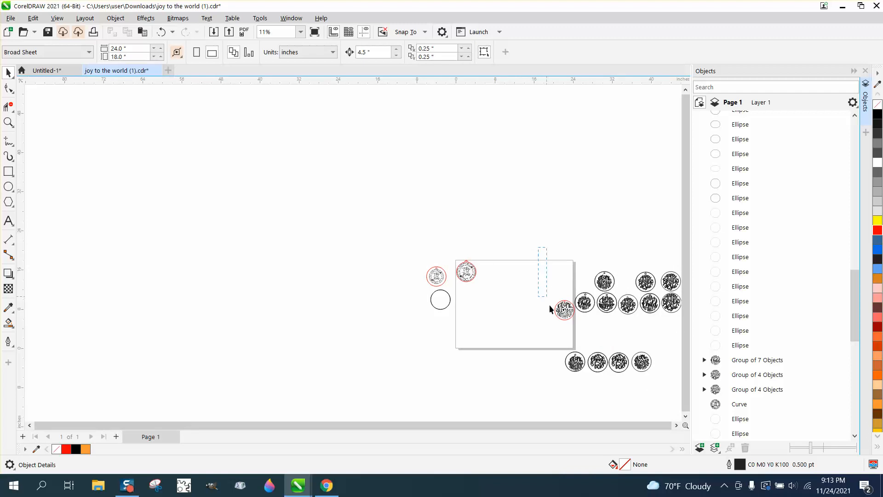
drag(551, 309, 657, 387)
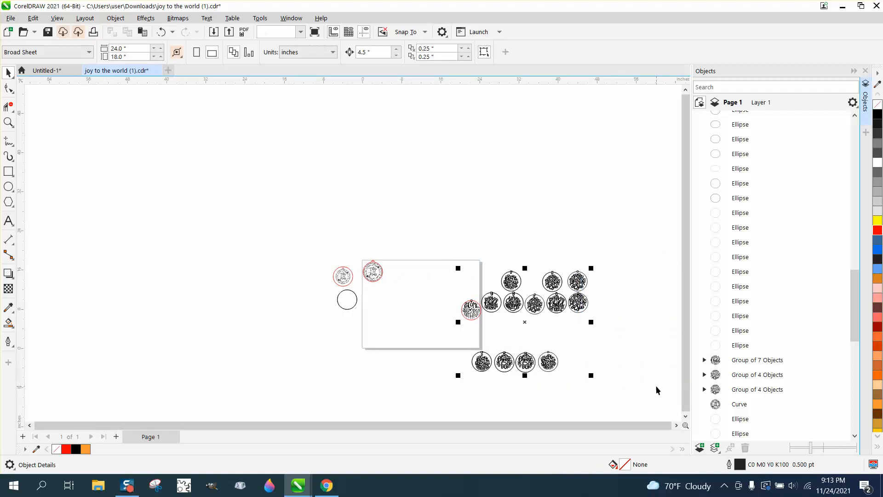
key(Delete)
drag(354, 301, 360, 315)
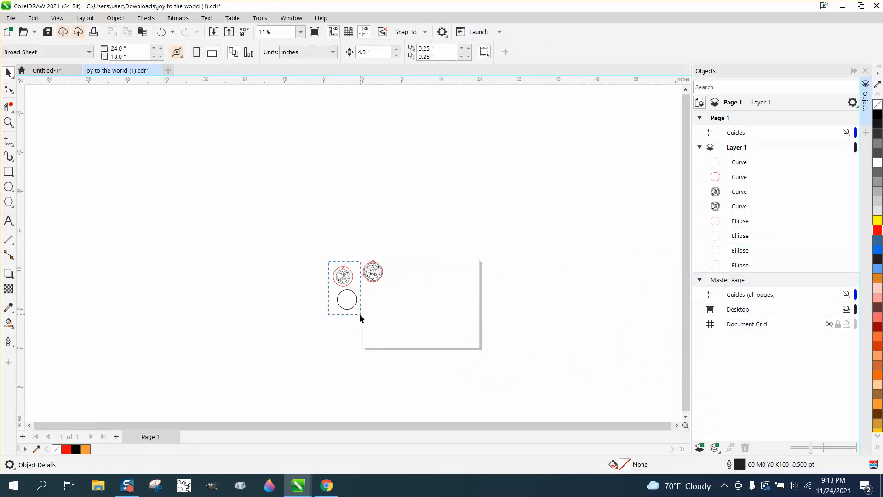
key(Delete)
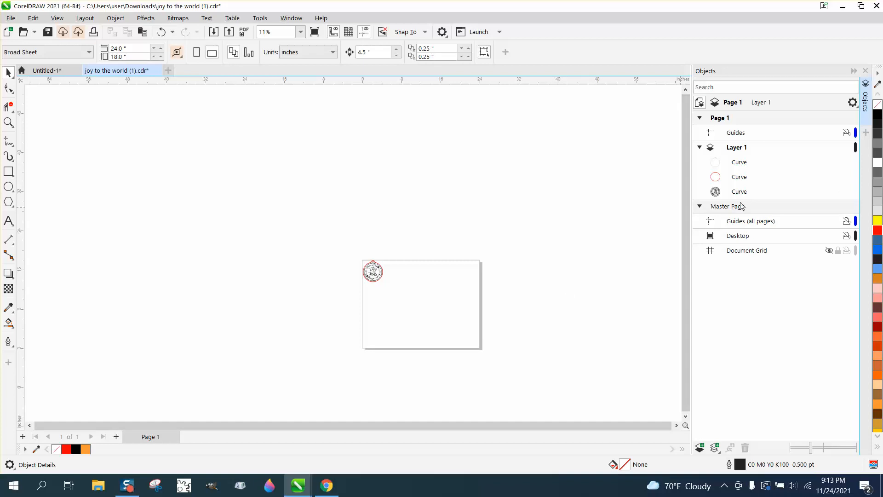
Select the hole and tabbed outline in turn from the object list and inspect the remaining ornament up close
click(740, 179)
click(739, 166)
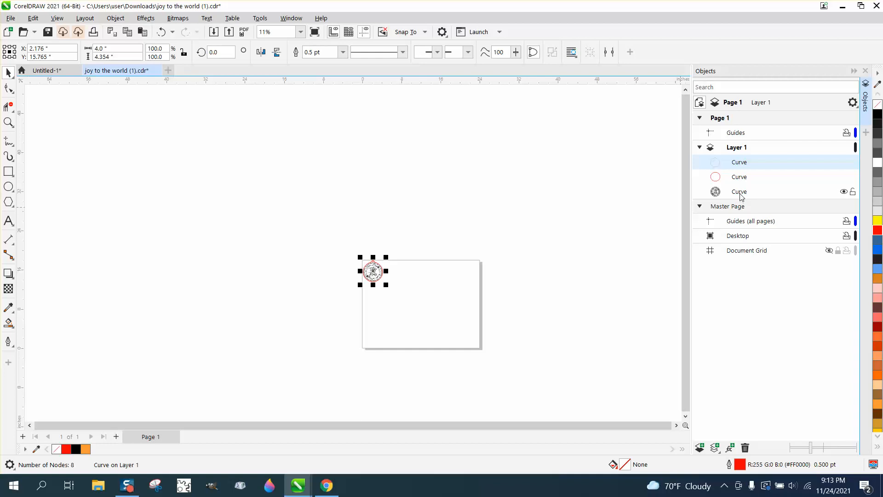
key(z)
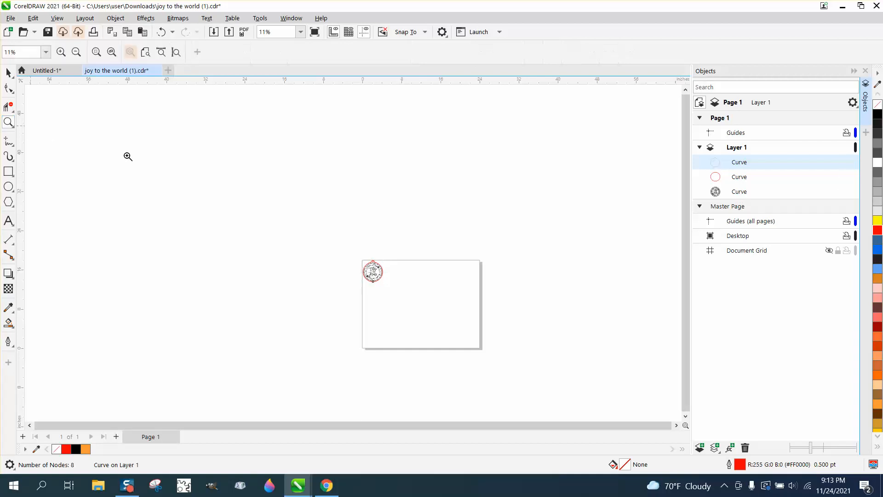
drag(339, 257, 407, 301)
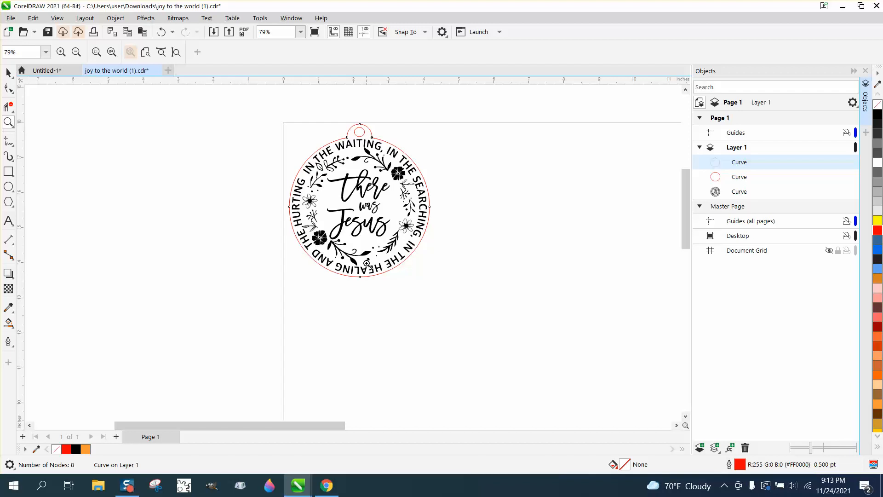